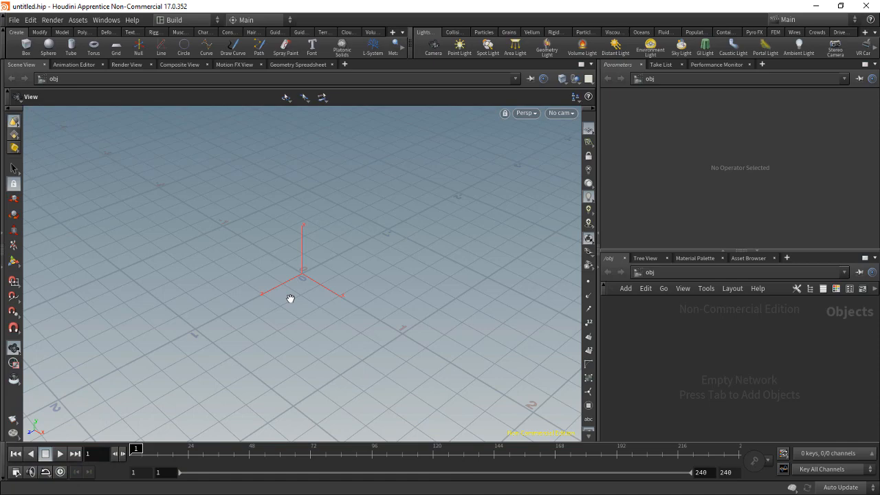
Add the Crag test geometry at the scene origin and play its animation
key(Tab)
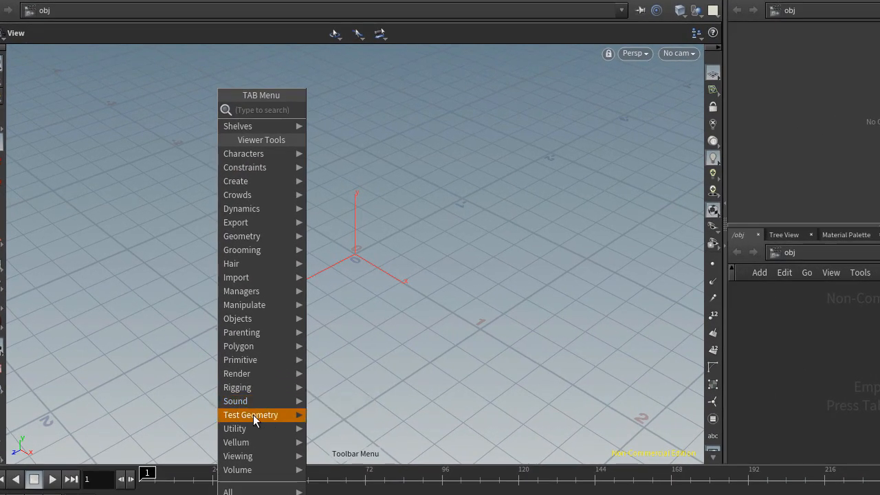
mouse_move(254, 417)
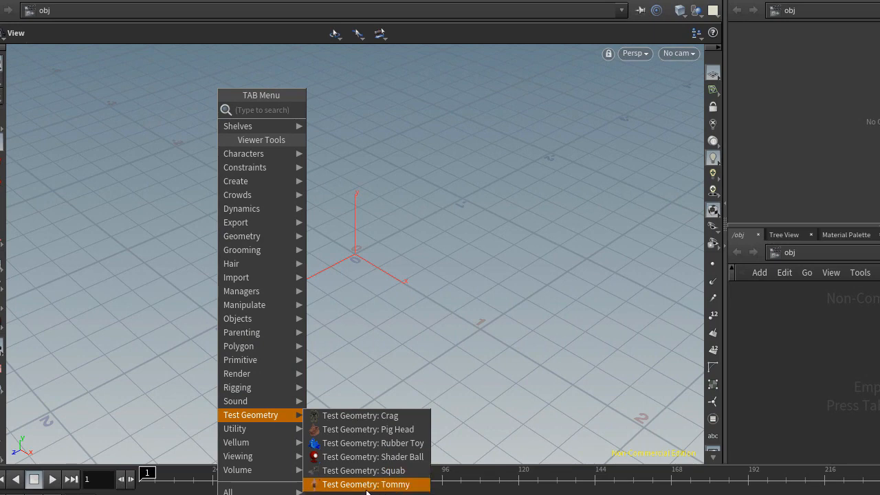
click(383, 417)
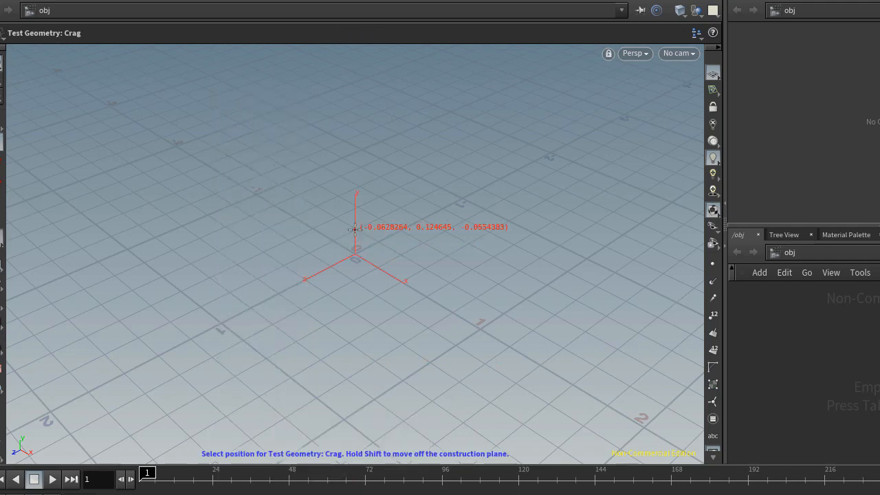
key(Return)
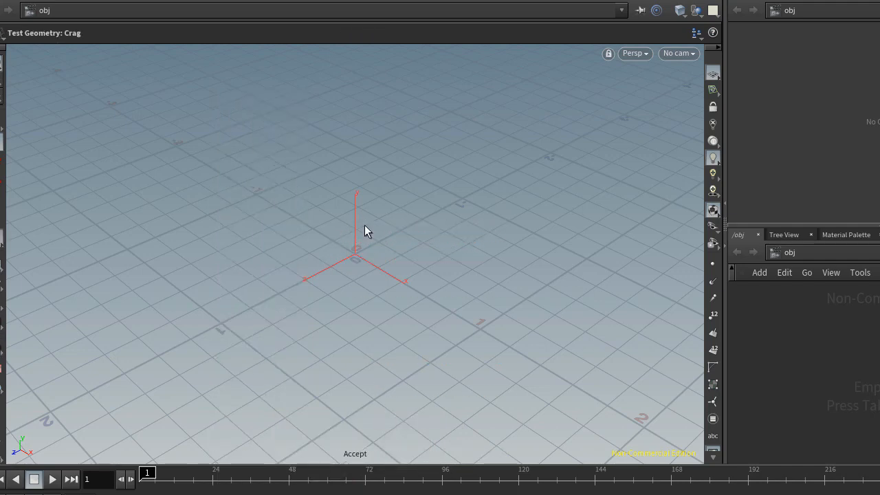
mouse_move(454, 368)
alt+mouse_down()
mouse_move(514, 245)
mouse_move(447, 373)
mouse_move(426, 302)
alt+mouse_up()
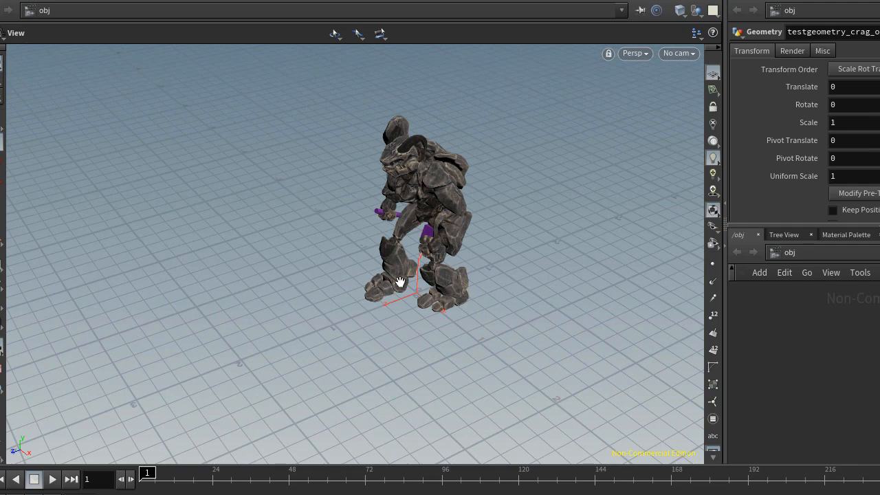
click(53, 479)
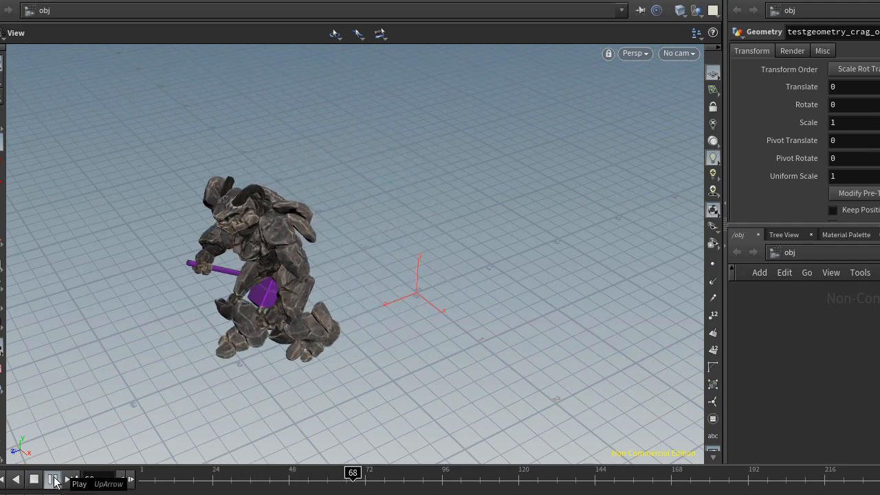
middle_drag(213, 390, 447, 291)
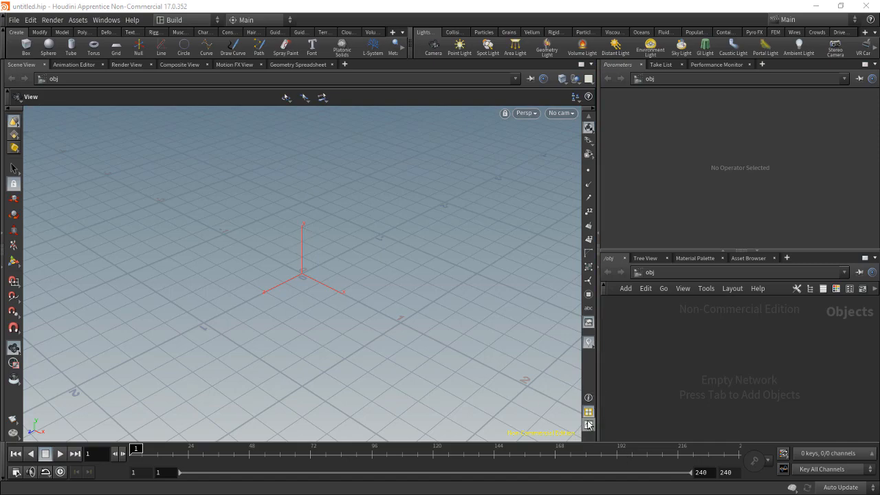
drag(267, 313, 299, 263)
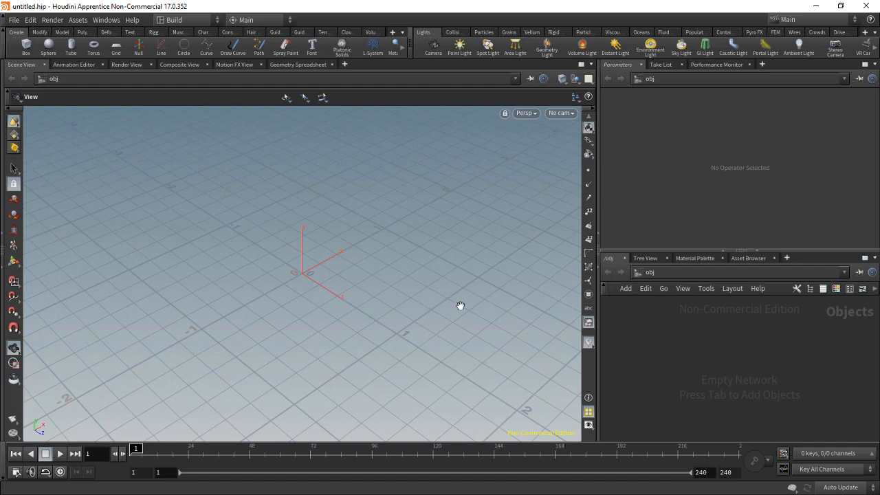
drag(459, 305, 286, 339)
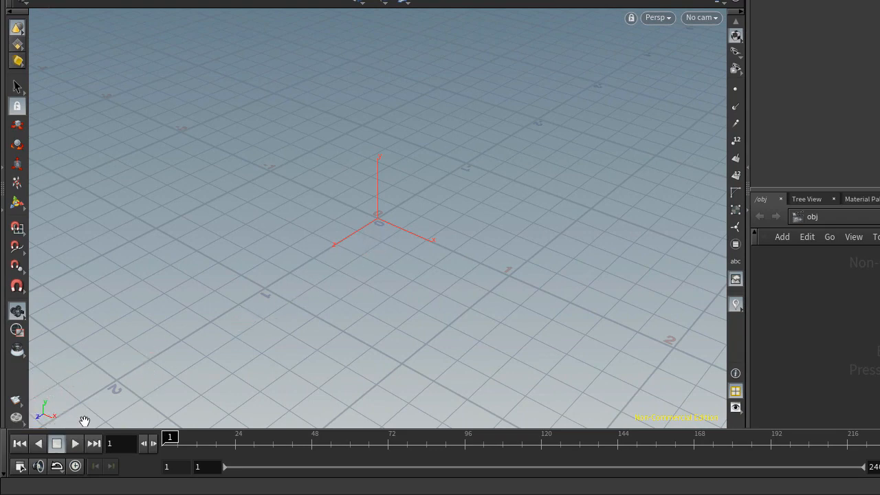
drag(216, 318, 202, 335)
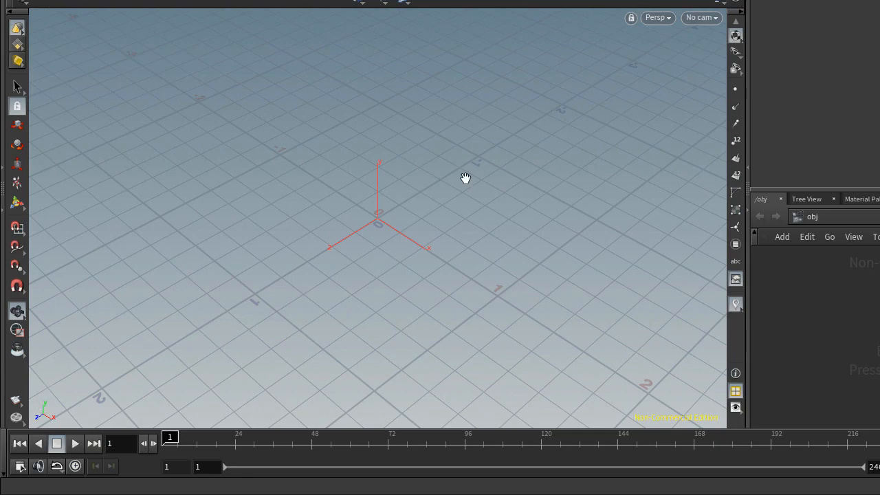
drag(220, 383, 334, 355)
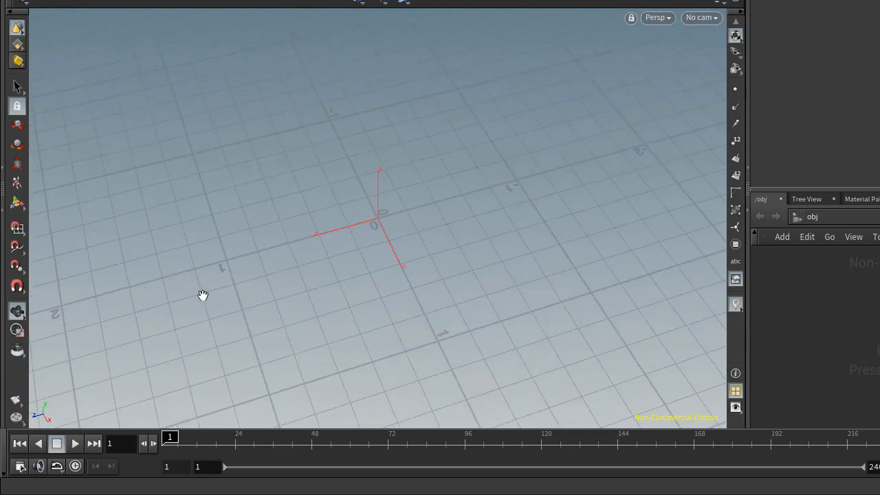
drag(436, 345, 513, 300)
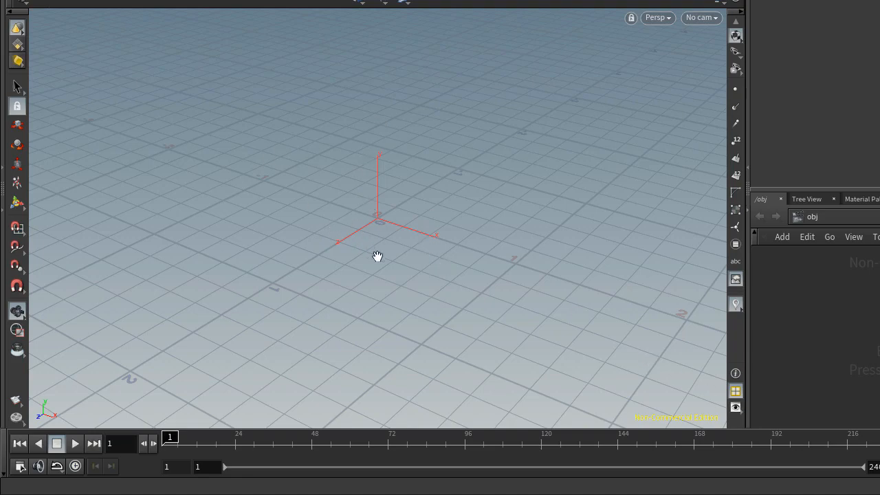
drag(418, 246, 538, 232)
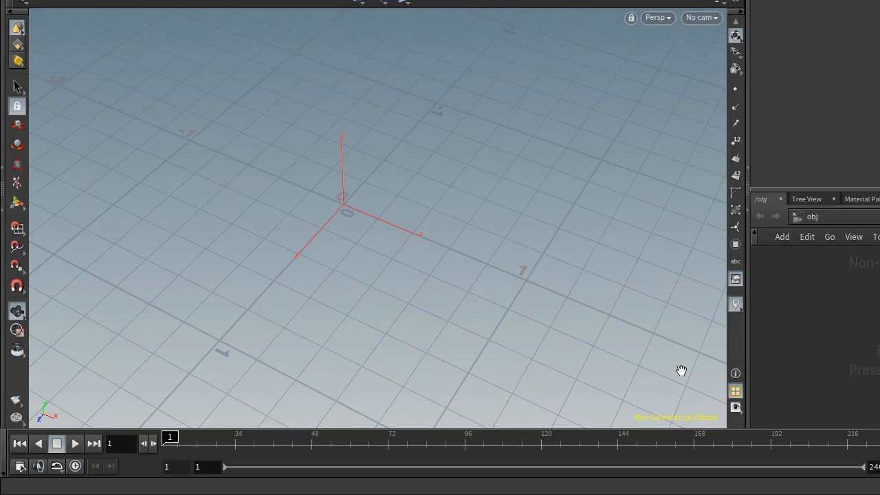
Open the viewport's display options at the background settings
click(736, 408)
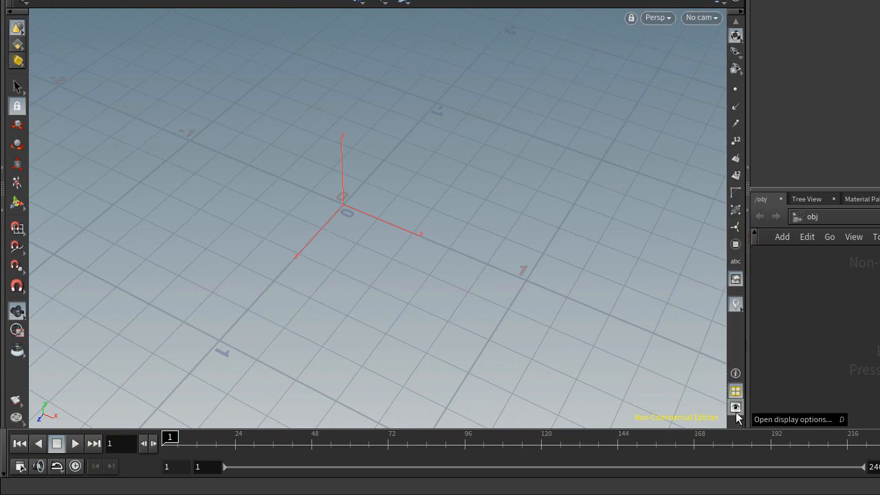
click(736, 412)
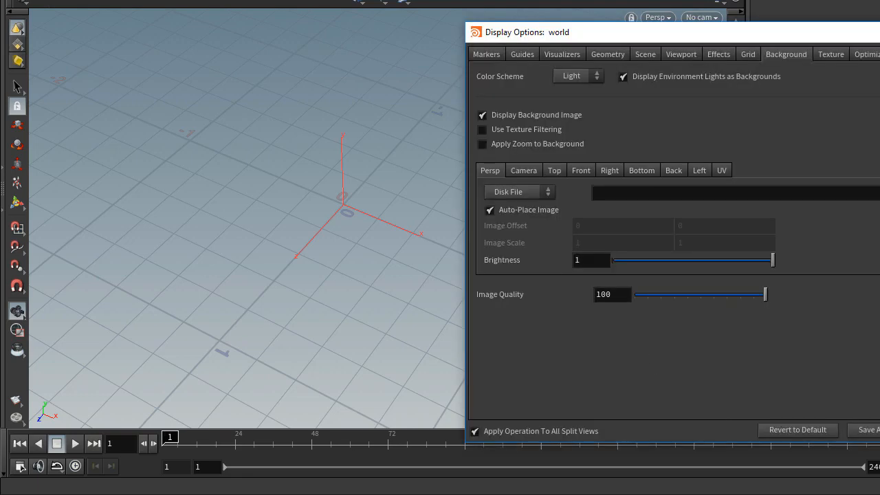
key(Escape)
key(d)
click(747, 55)
click(792, 55)
Try the Dark and Grey background color schemes and return the color scheme to Light
click(574, 78)
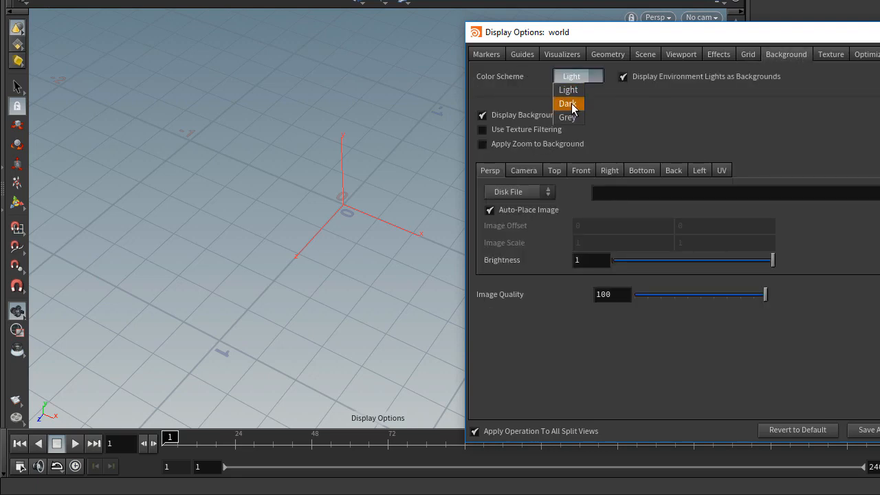
click(568, 104)
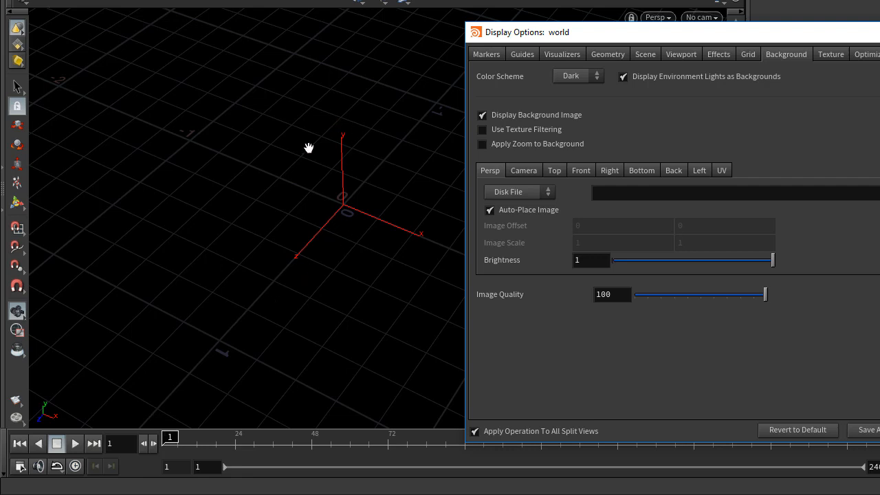
click(574, 79)
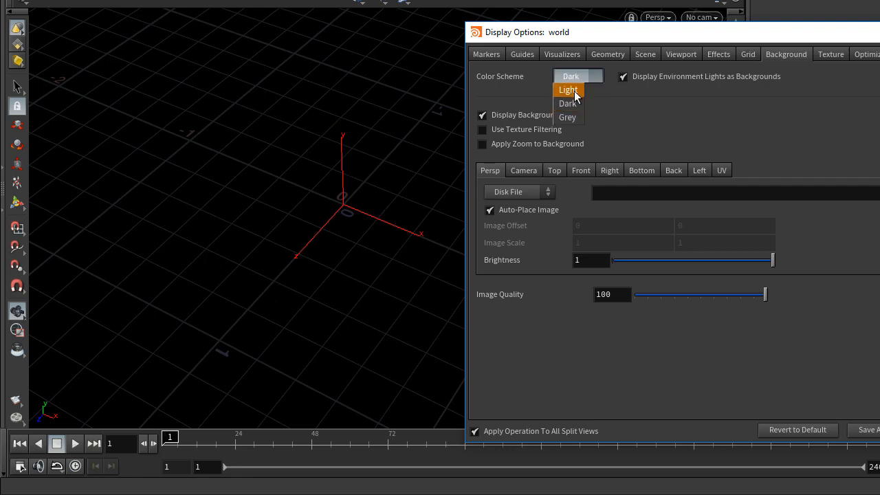
click(575, 91)
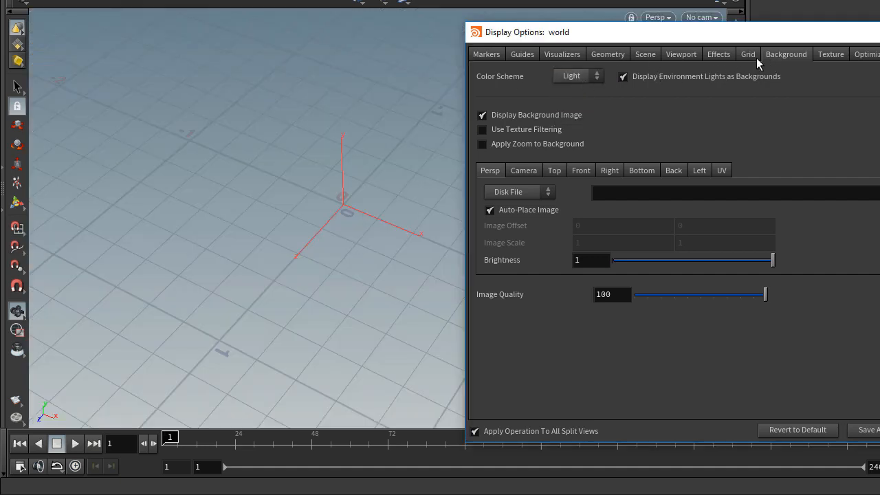
click(580, 76)
click(575, 116)
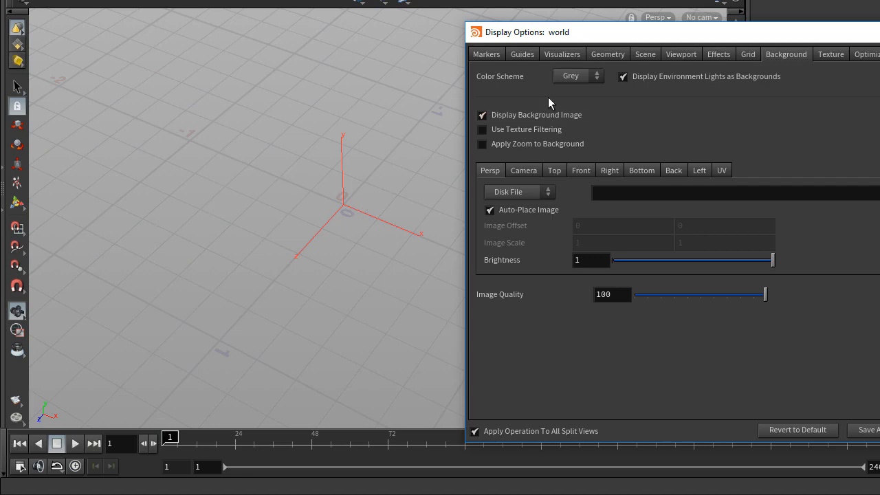
click(566, 76)
click(570, 88)
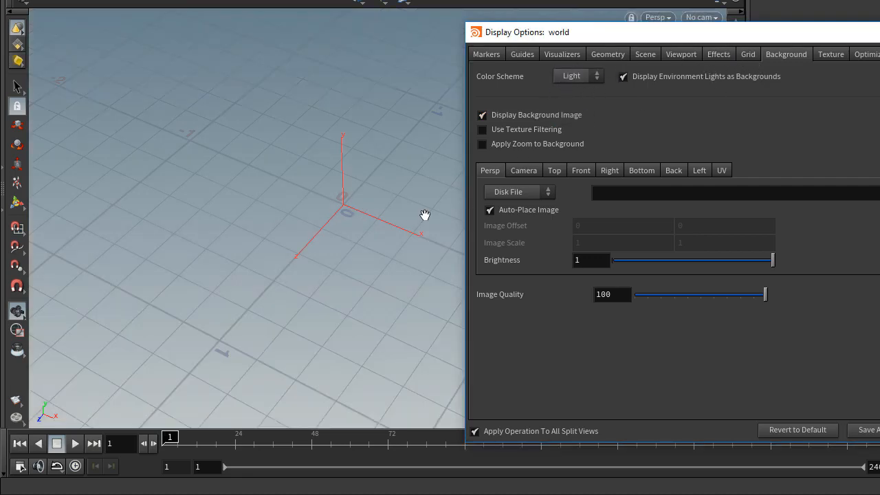
Turn off the origin gnomon in the viewport guides and hide the reference grid
click(523, 55)
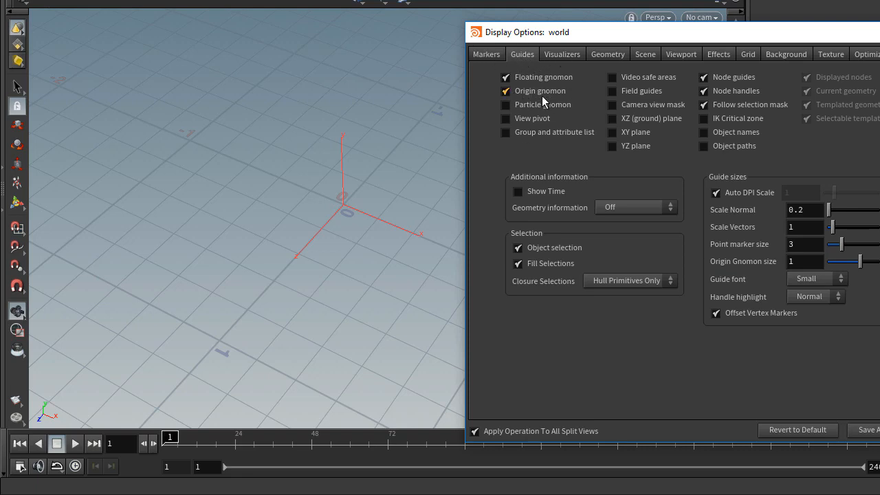
click(506, 90)
drag(714, 41, 724, 118)
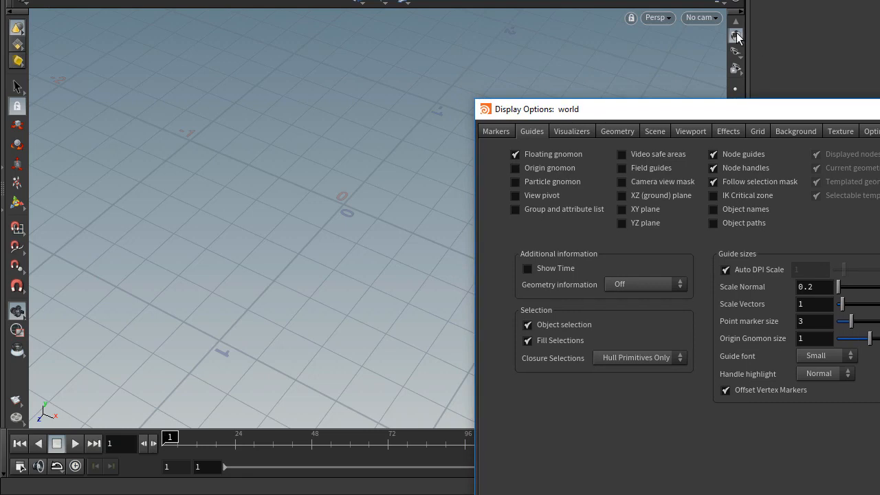
scroll(739, 41, down, 3)
click(738, 36)
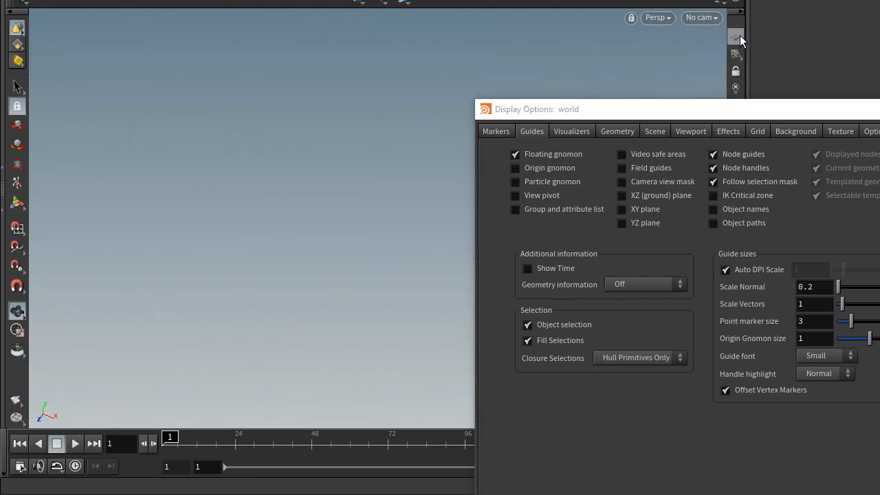
Turn the origin gnomon guide back on, and toggle it off and on once more for comparison
click(515, 169)
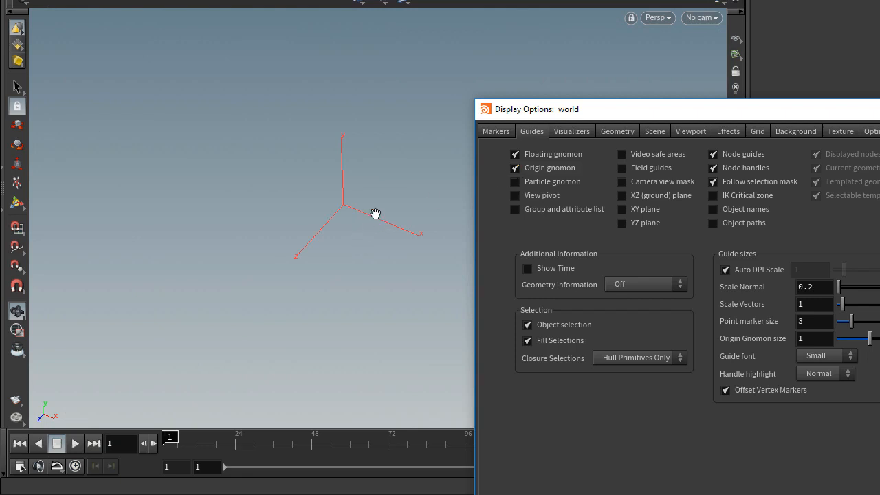
drag(336, 226, 357, 218)
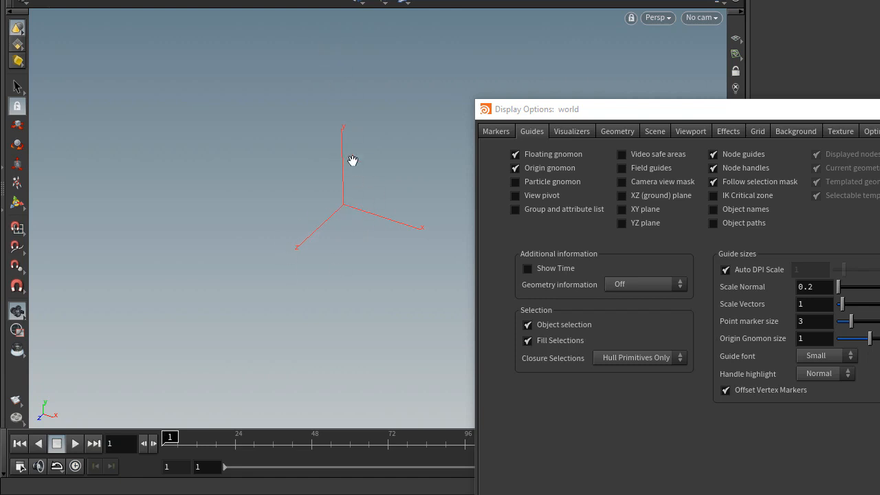
click(515, 169)
click(515, 168)
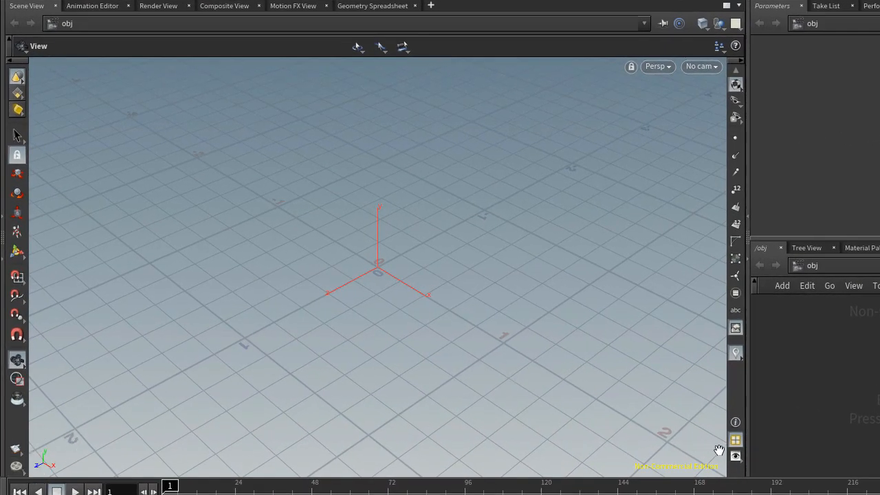
Hide the viewport's reference grid so that only the origin and floating gnomons are displayed
scroll(584, 433, down, 3)
drag(69, 461, 86, 474)
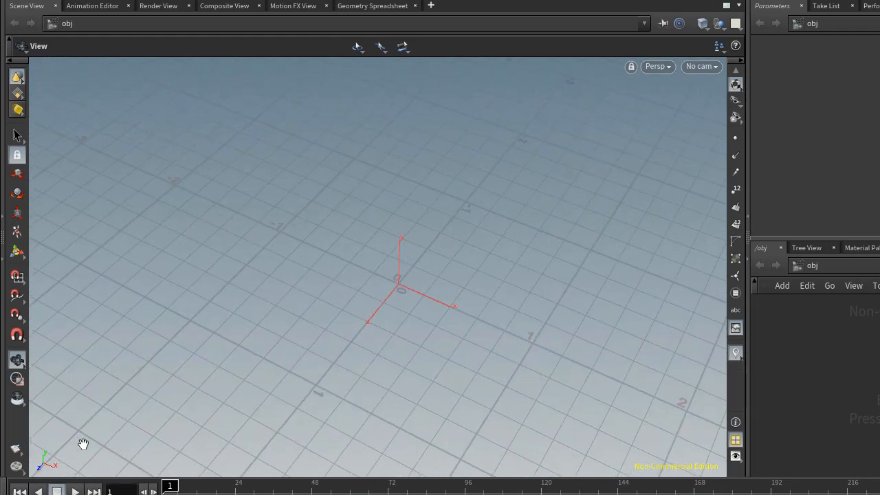
drag(222, 391, 227, 343)
scroll(735, 91, up, 3)
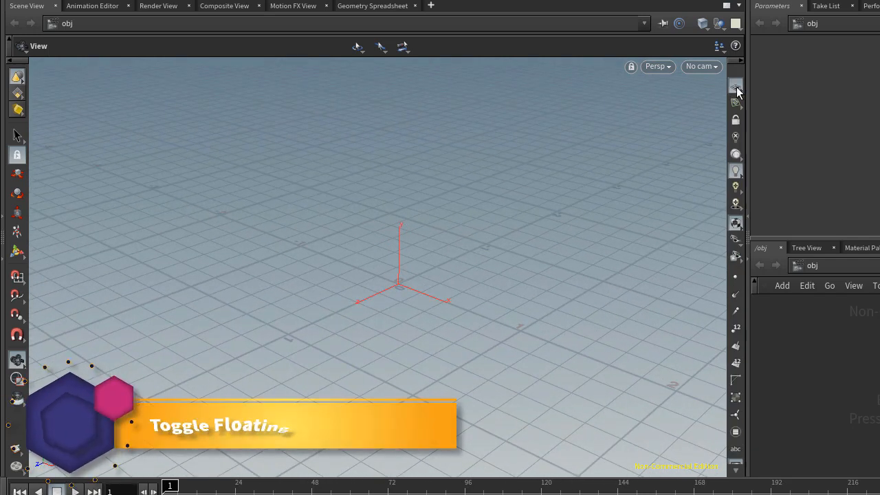
click(735, 88)
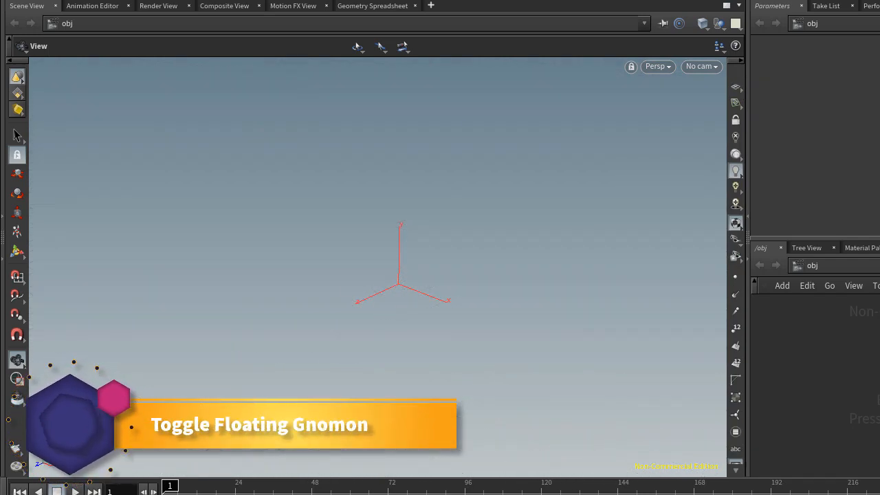
drag(140, 387, 38, 467)
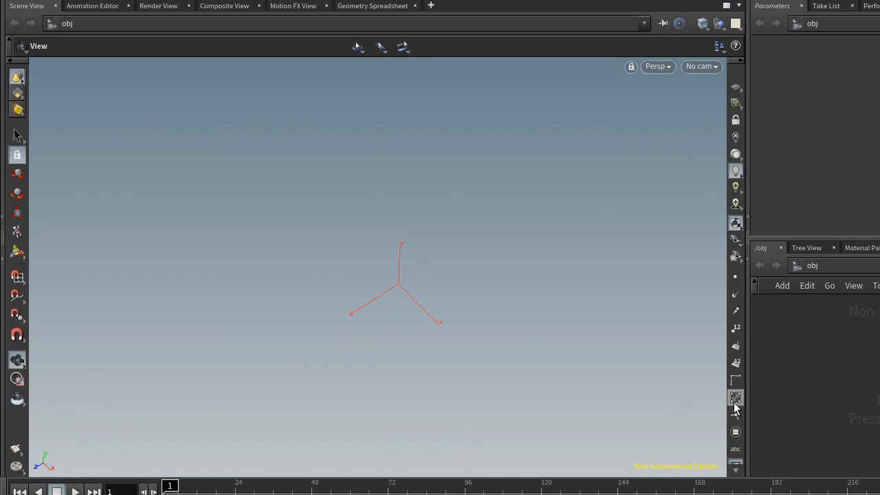
Open the display options for guides and turn off the floating gnomon while keeping the origin gnomon enabled
scroll(734, 408, down, 8)
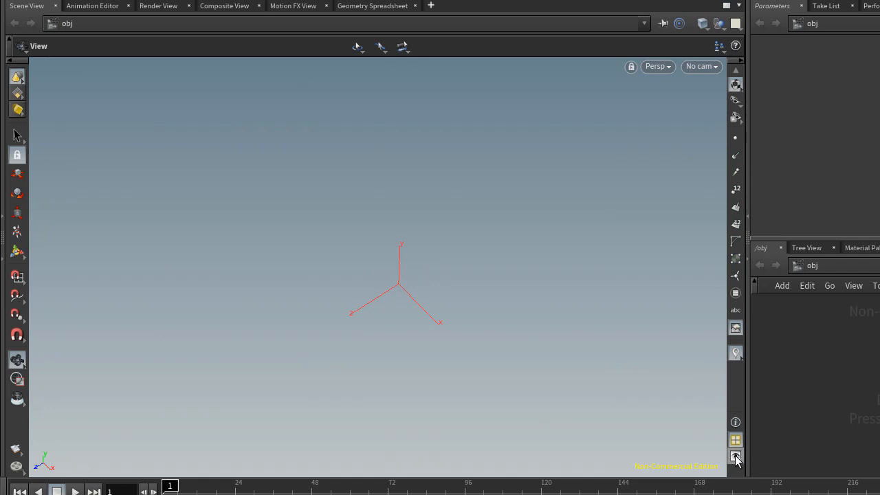
click(736, 456)
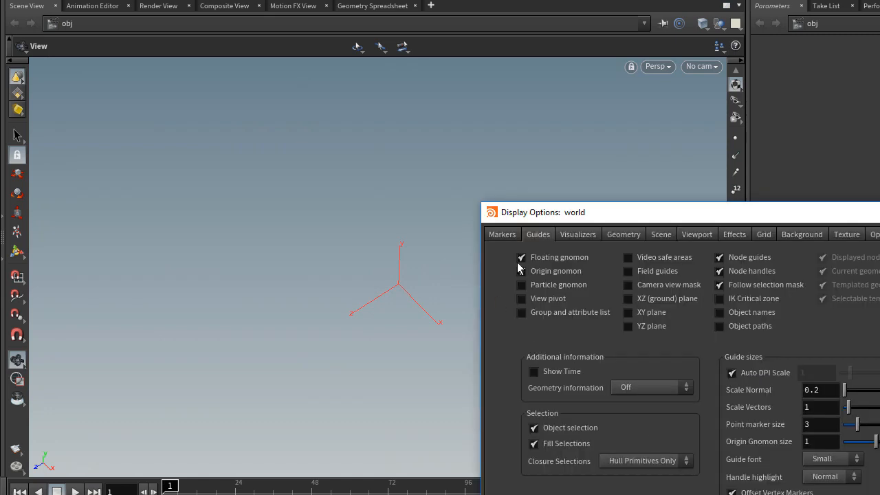
drag(560, 215, 335, 132)
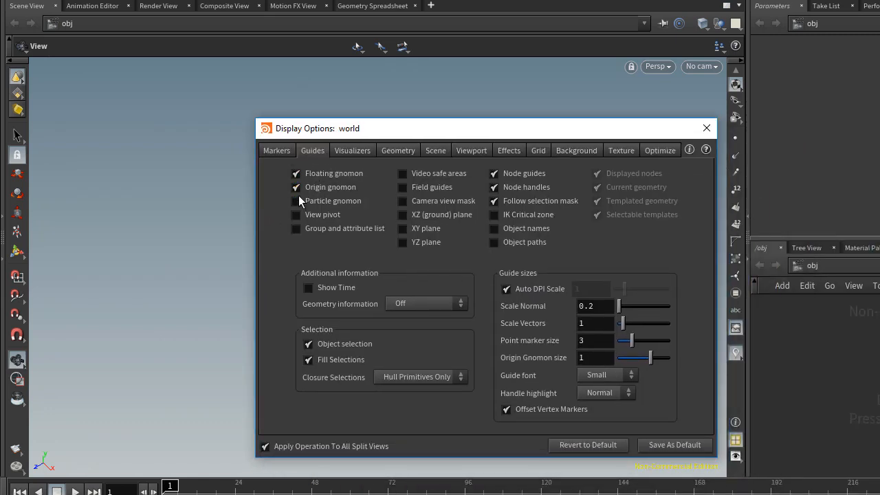
drag(367, 132, 647, 131)
click(577, 187)
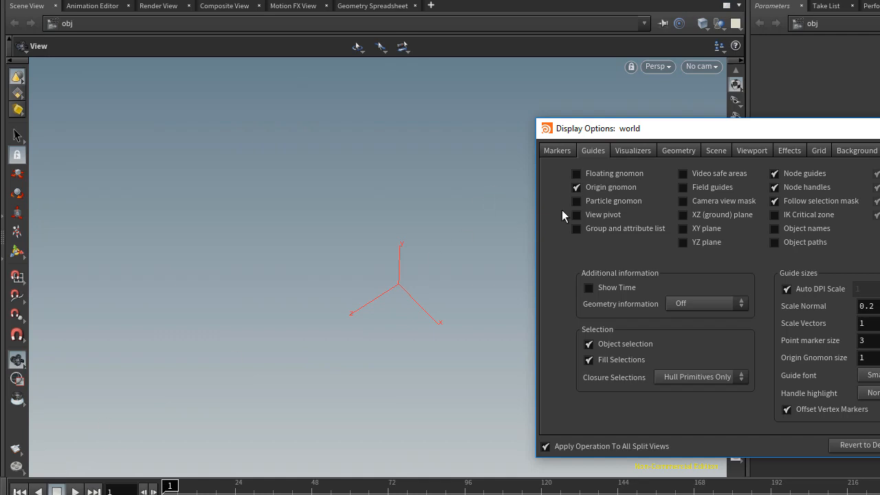
Turn the floating gnomon guide back on and close the display options
click(578, 173)
drag(639, 134, 347, 134)
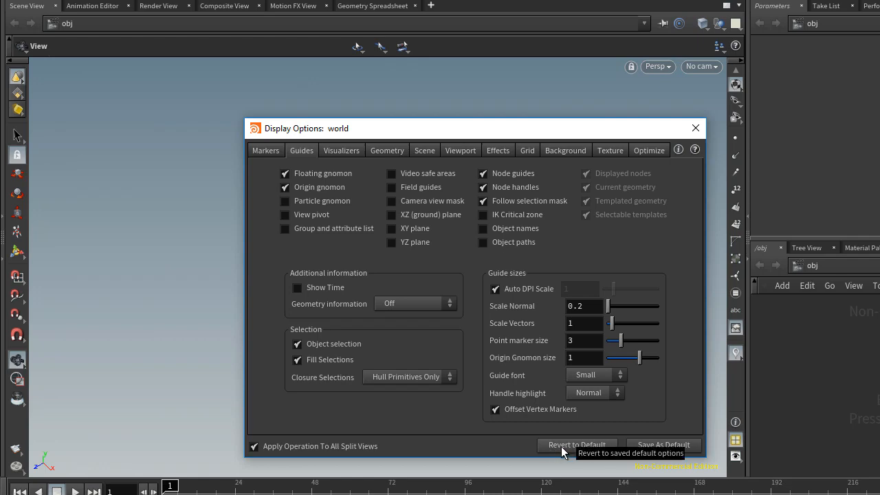
click(696, 129)
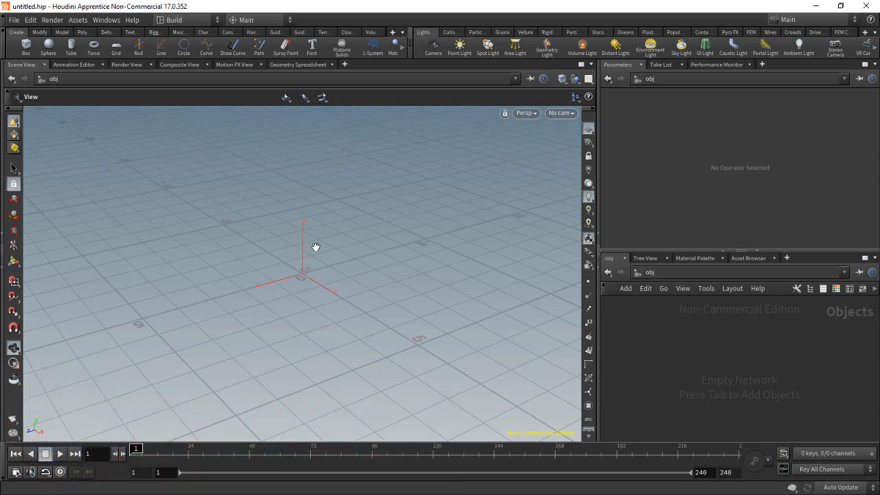
Add a Pig Head test geometry object at the world origin
key(Tab)
mouse_move(369, 347)
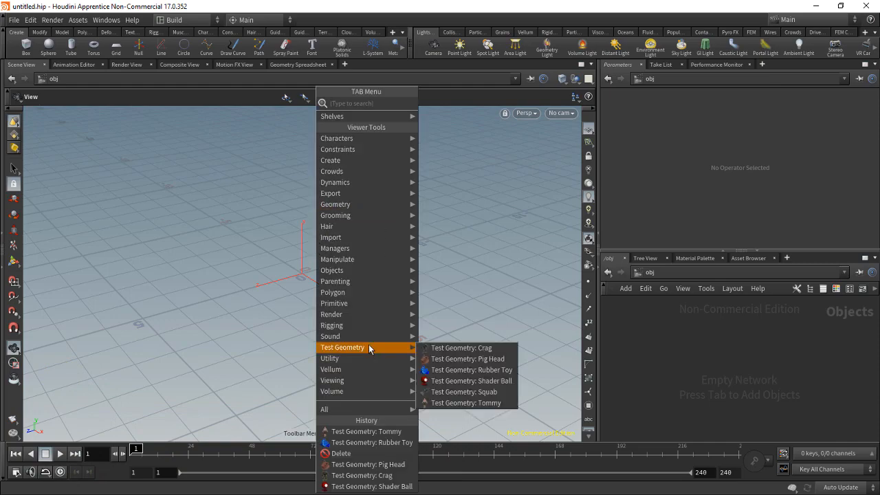
click(466, 358)
click(301, 296)
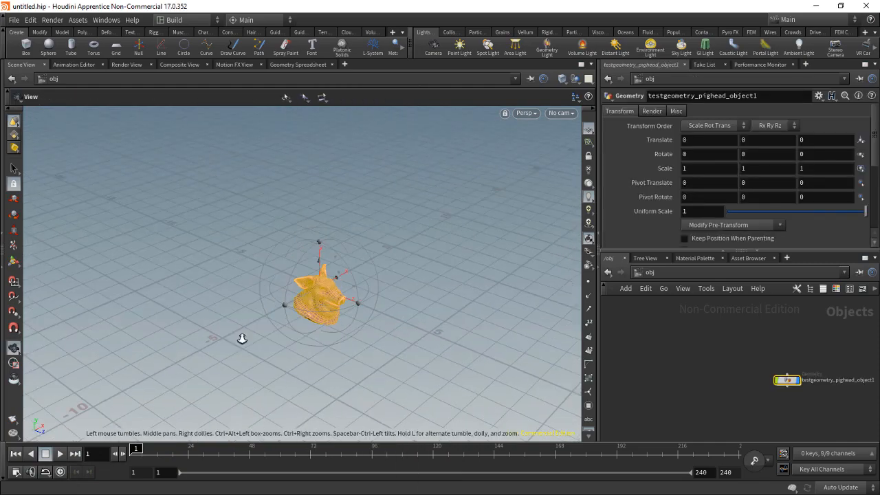
Place a box on the grid about 25 units from the pig head along negative Z and frame it in the view
alt+right_drag(242, 339, 122, 369)
alt+drag(117, 345, 167, 350)
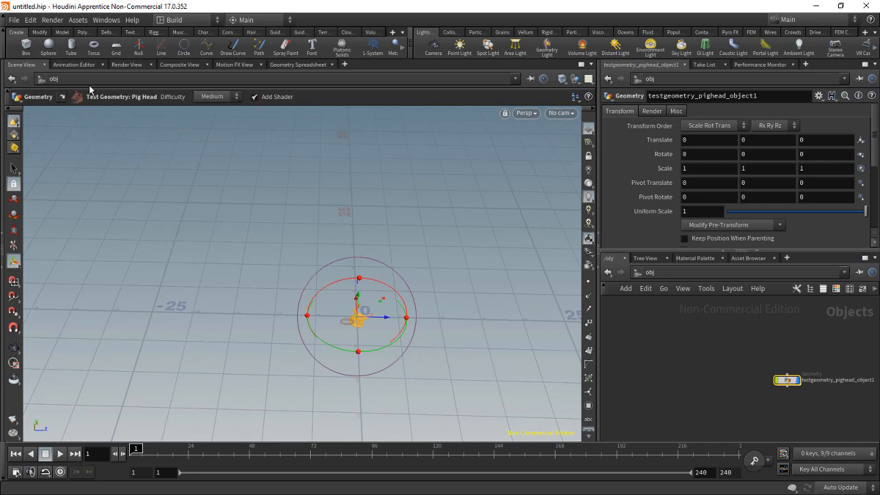
click(28, 52)
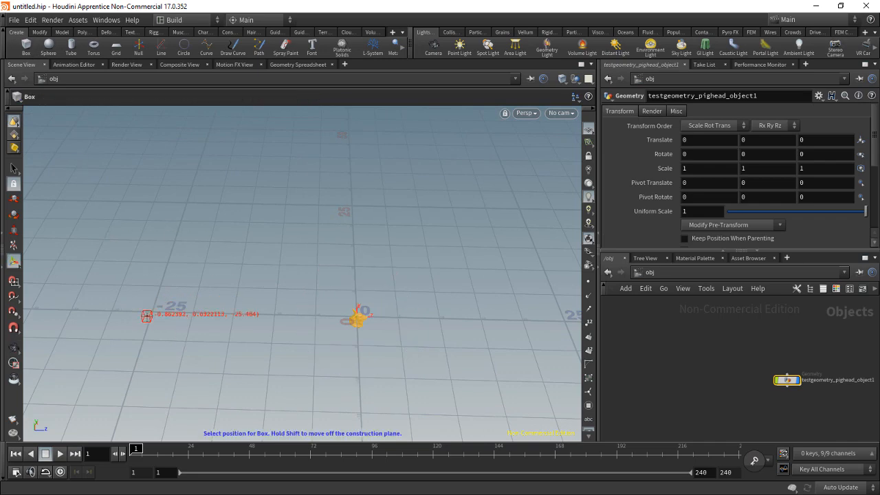
click(147, 316)
key(space+g)
alt+drag(205, 347, 344, 297)
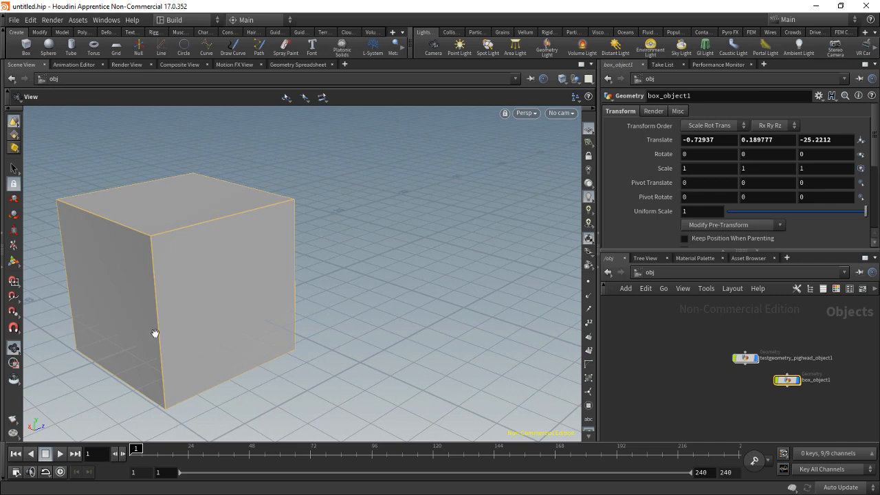
Save an angled view of the box as Quickview 1
alt+drag(155, 334, 193, 332)
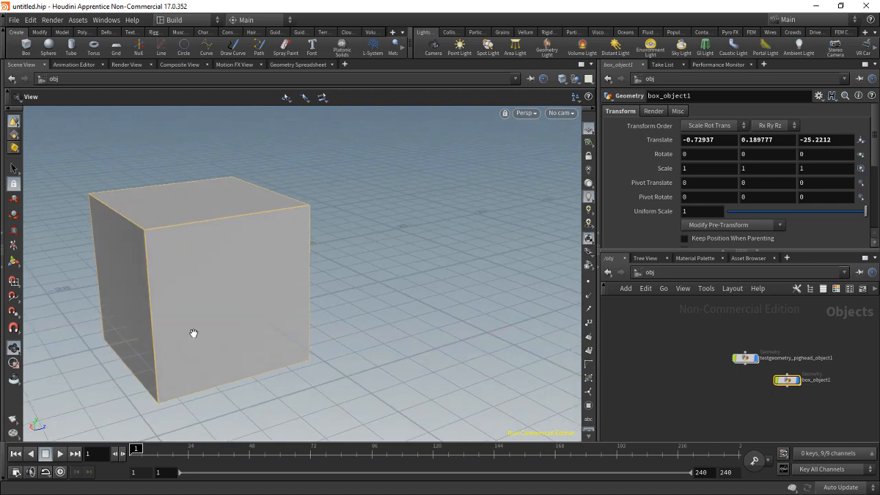
key(ctrl+6)
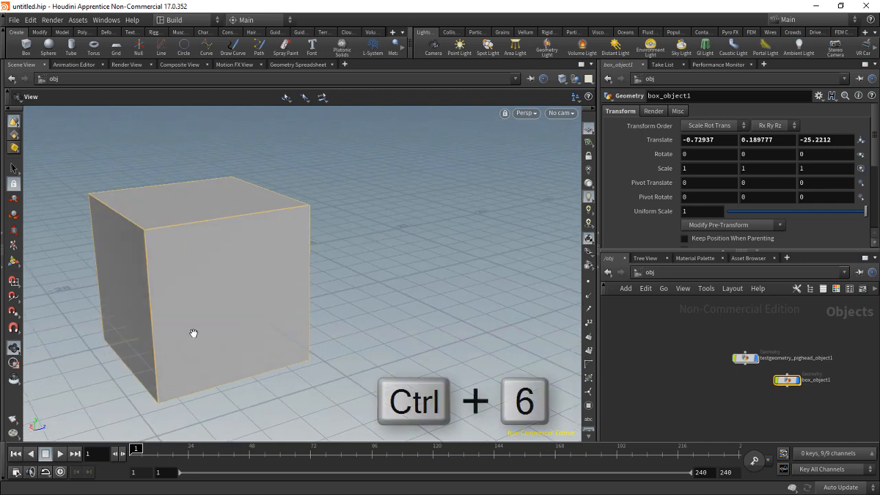
key(ctrl+6)
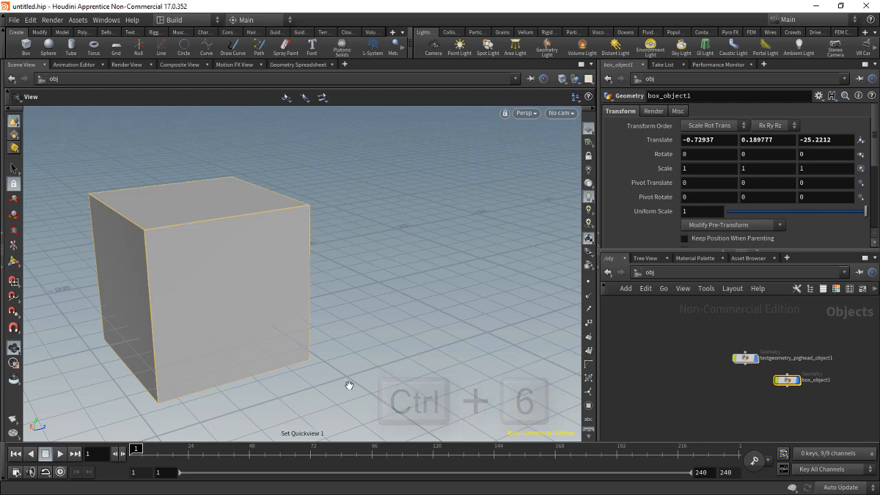
Select the pig head, frame it in the viewport, and save an angled view of it as Quickview 4
click(707, 360)
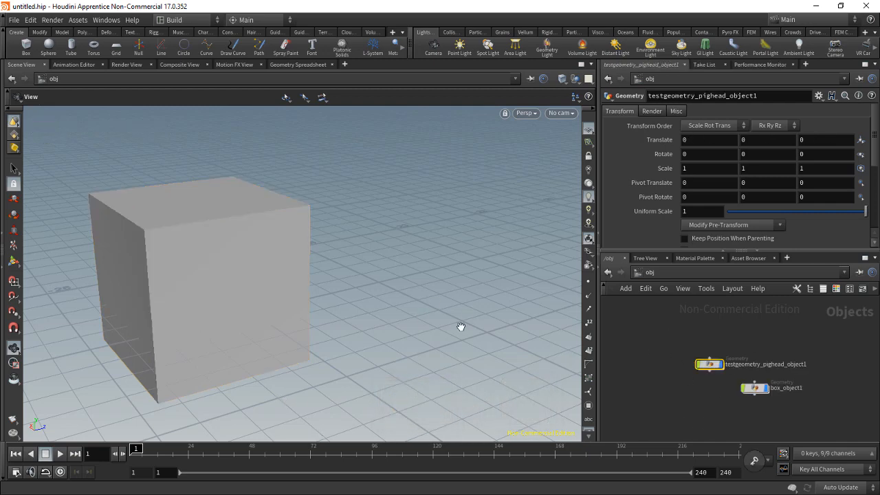
key(space+f)
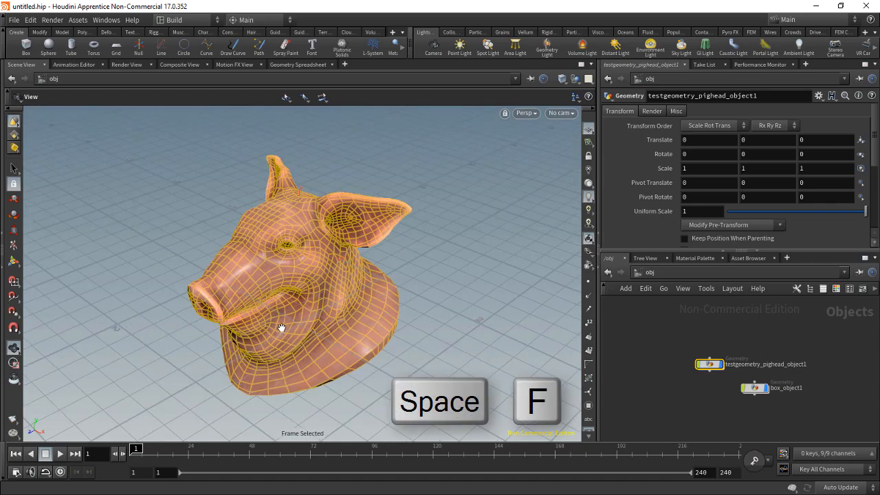
mouse_move(287, 313)
mouse_down()
mouse_move(273, 324)
mouse_move(316, 318)
mouse_move(285, 313)
mouse_up()
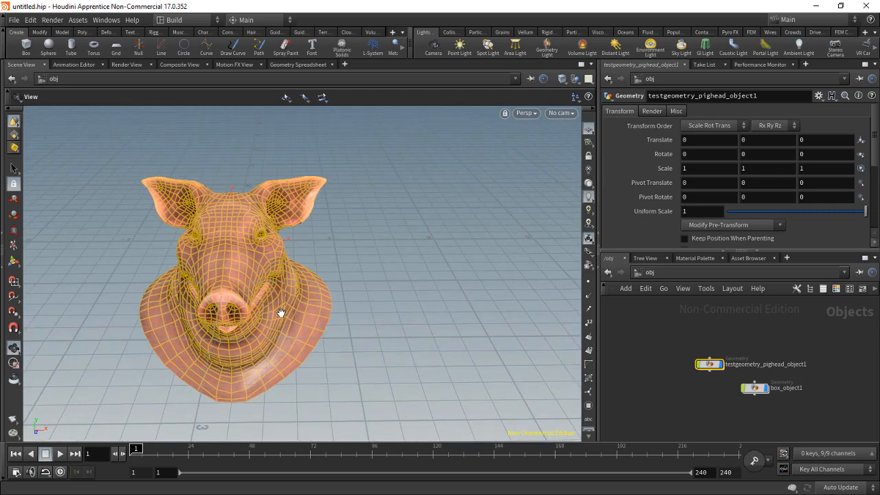
key(ctrl+4)
Load Quickview 1 to show the box, and load Quickview 4 to return to the pig head
key(6)
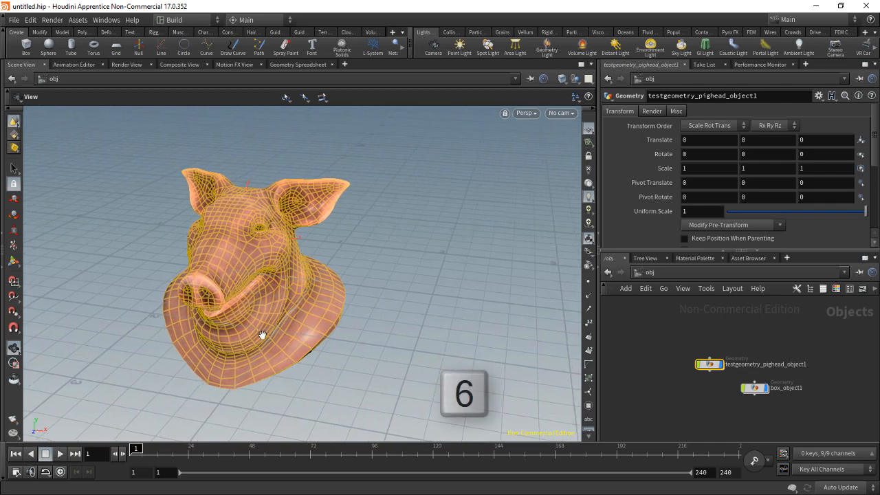
key(1)
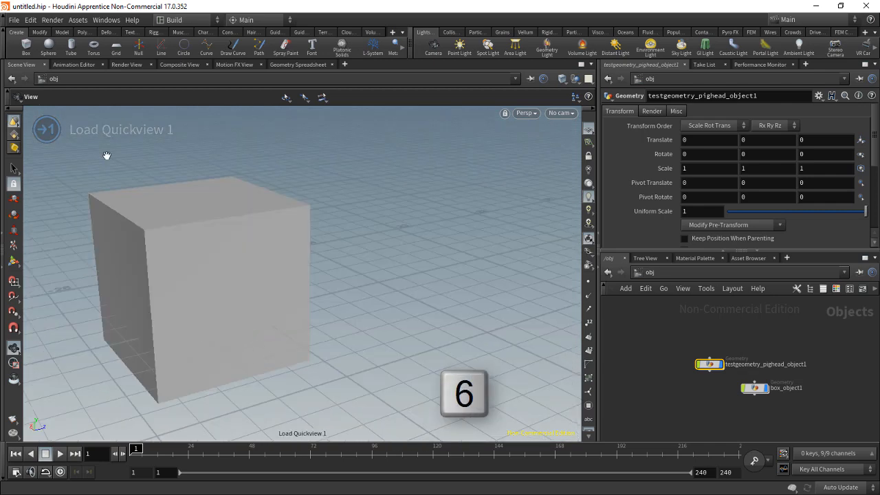
key(1)
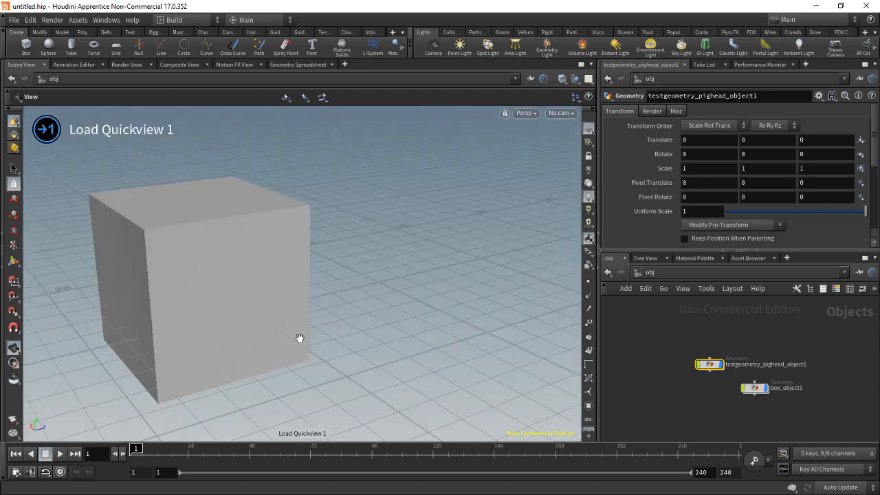
key(4)
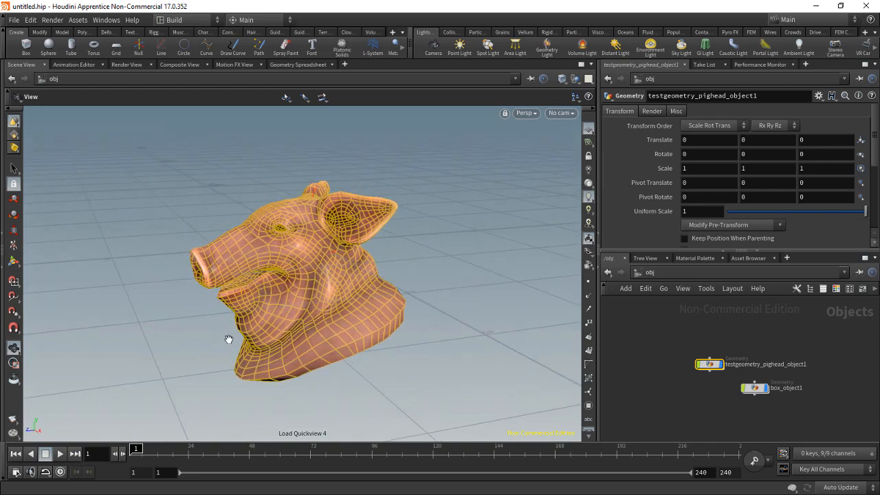
Save the current pig head view as Quickview 2, and recall Quickviews 1, 2 and 4 in turn
key(ctrl+2)
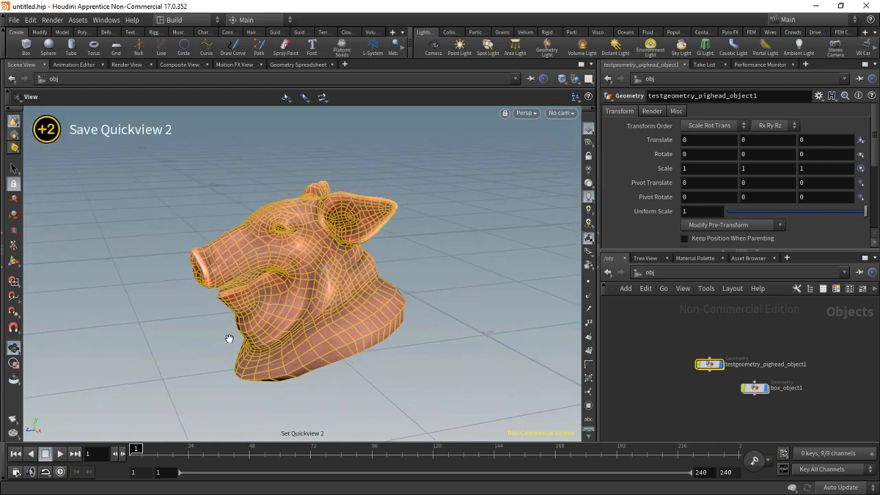
key(1)
key(2)
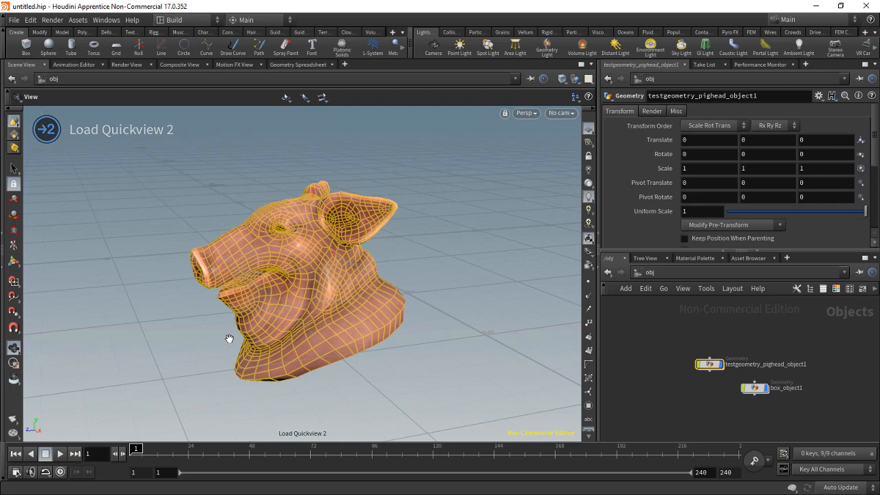
key(4)
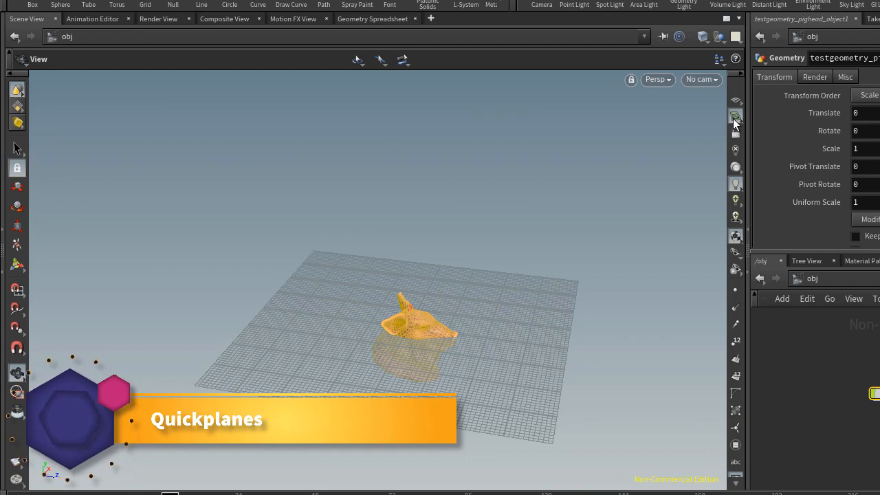
Enable the construction plane handle and move the pig head off the construction plane
right_click(733, 120)
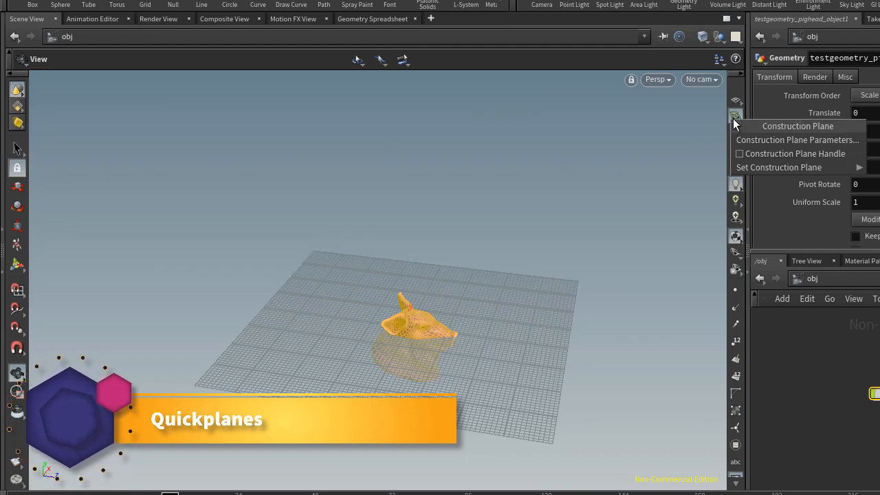
click(738, 154)
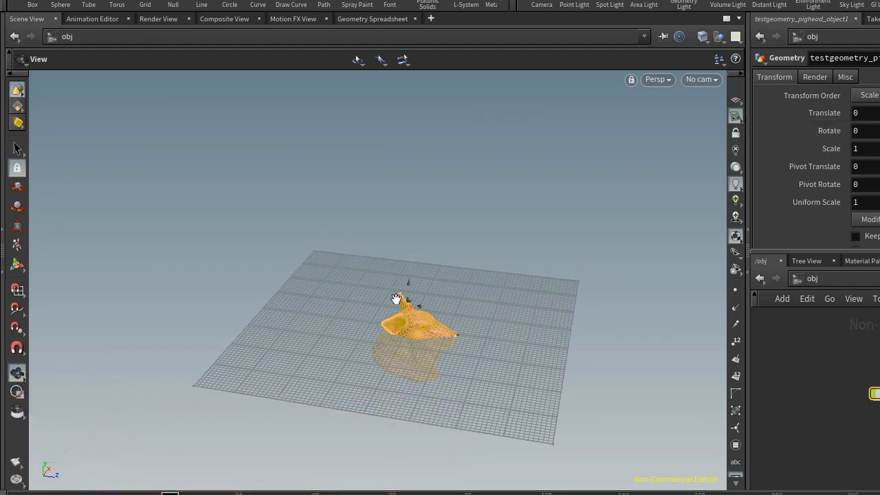
click(14, 271)
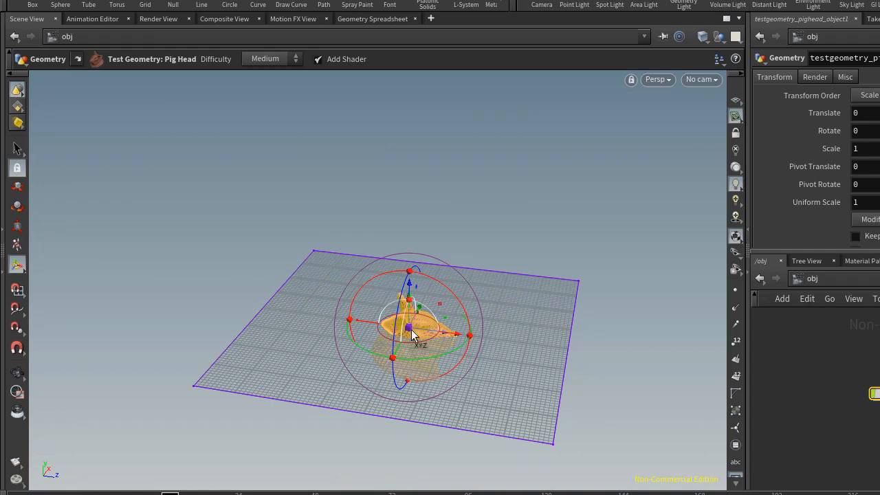
drag(411, 333, 144, 299)
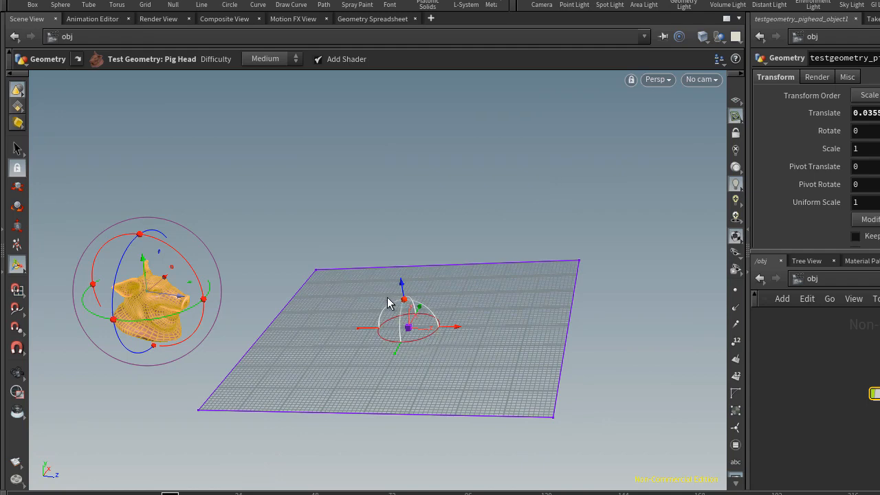
Rotate the construction plane with its handle into a steep tilt and deselect the pig head
drag(386, 306, 161, 228)
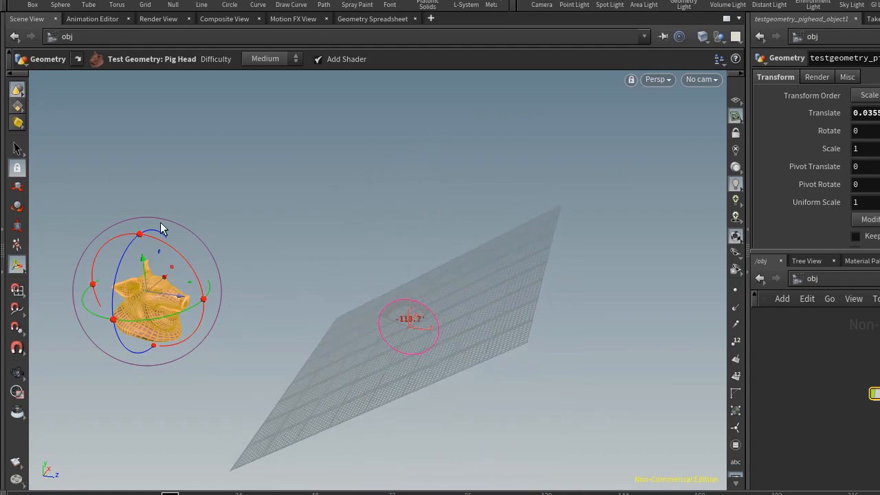
drag(397, 305, 397, 295)
click(364, 323)
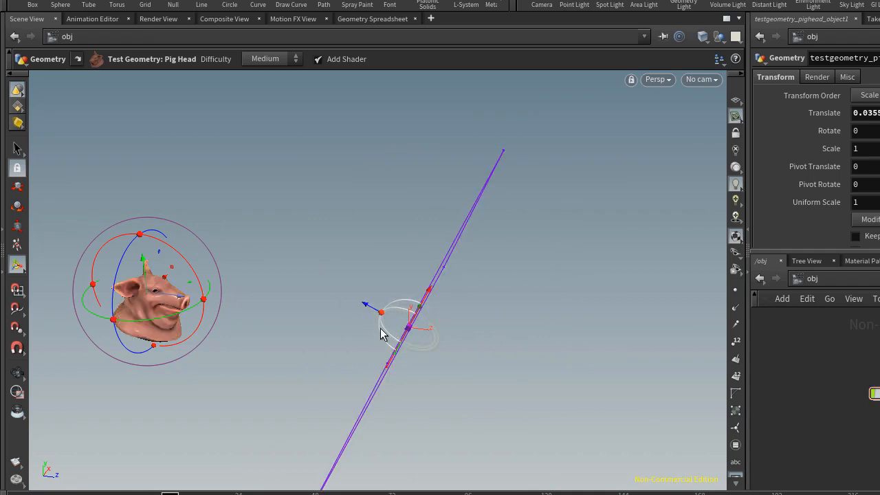
Enter the Construction Plane state and save the tilted plane as Quickplane 1
key(slash)
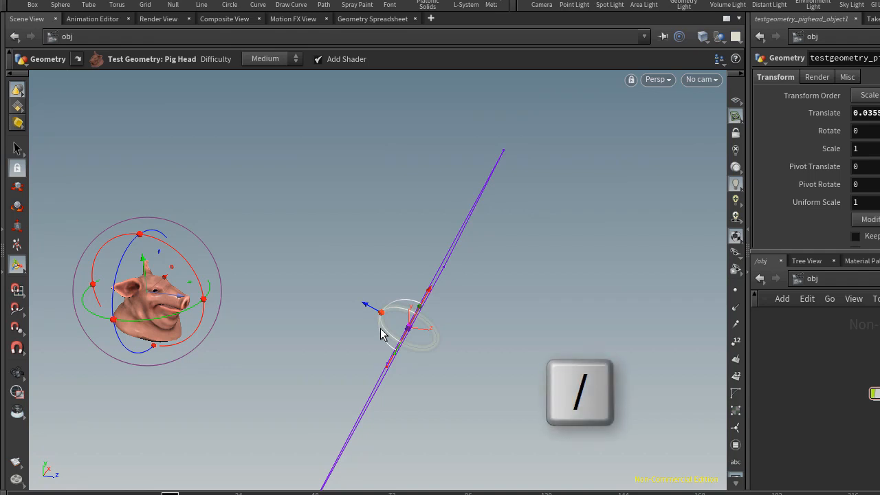
key(slash)
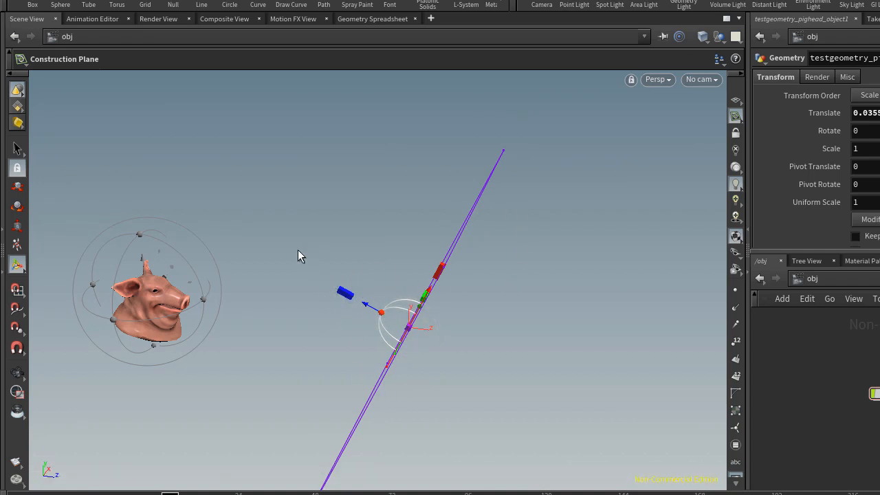
drag(297, 256, 351, 293)
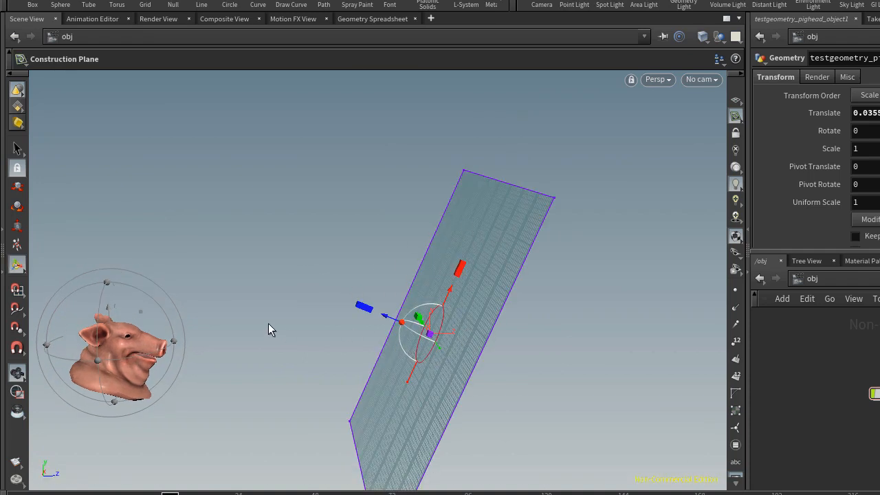
key(ctrl+6)
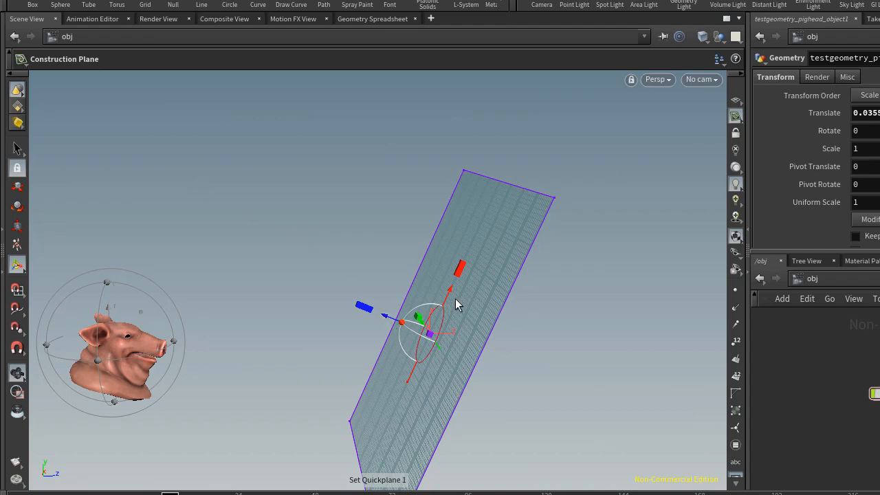
Rotate the construction plane to a different tilt so its grid faces the view, and save it as Quickplane 2
mouse_move(420, 313)
mouse_down()
mouse_move(479, 322)
mouse_move(432, 324)
mouse_up()
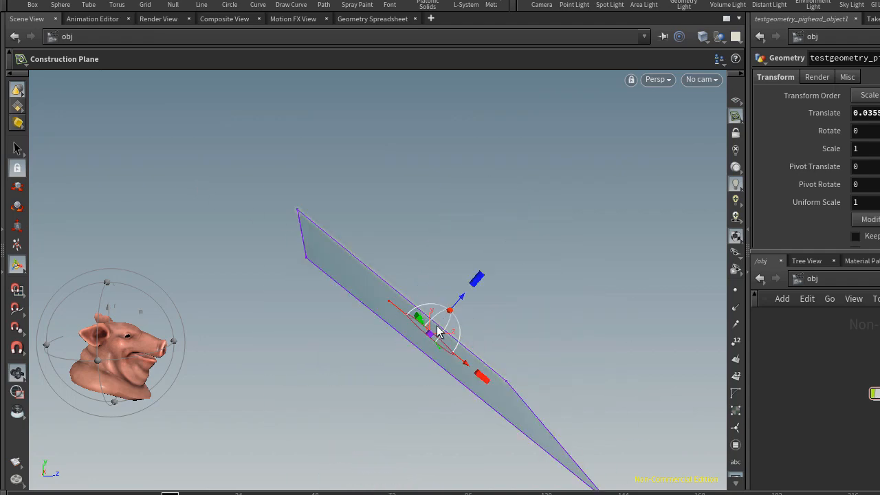
click(445, 362)
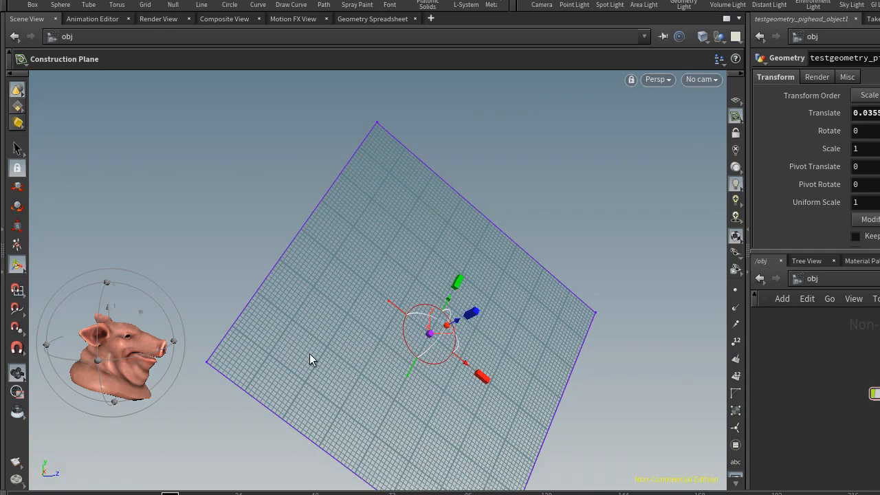
key(ctrl+2)
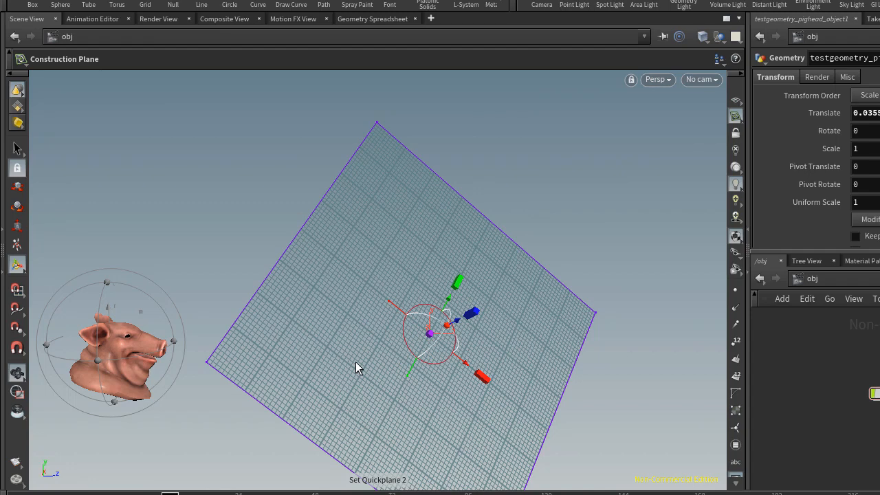
Load Quickplane 1 and switch back to Quickplane 2
key(6)
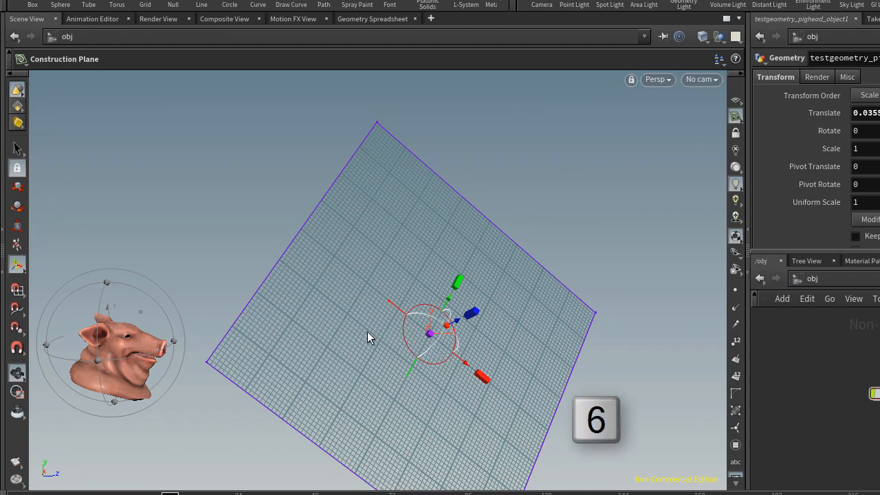
key(1)
key(2)
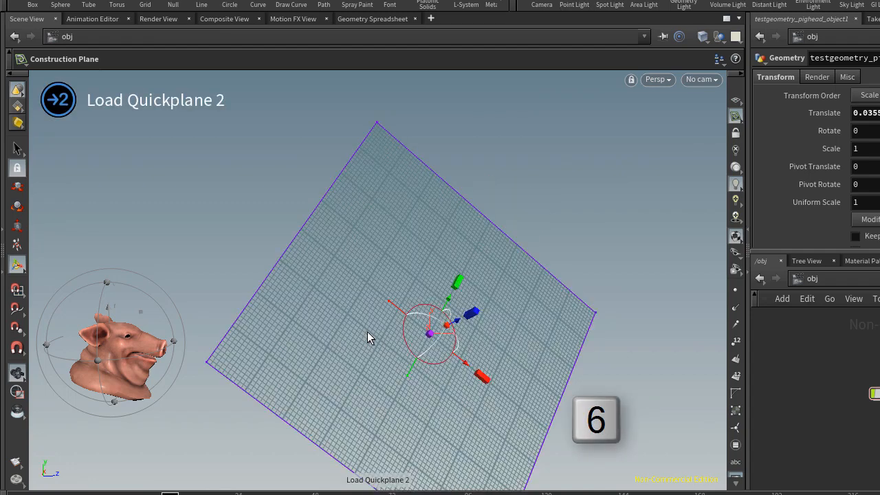
Switch back and forth between Quickplane 1 and Quickplane 2, end on Quickplane 2, and leave the Construction Plane state
key(1)
key(2)
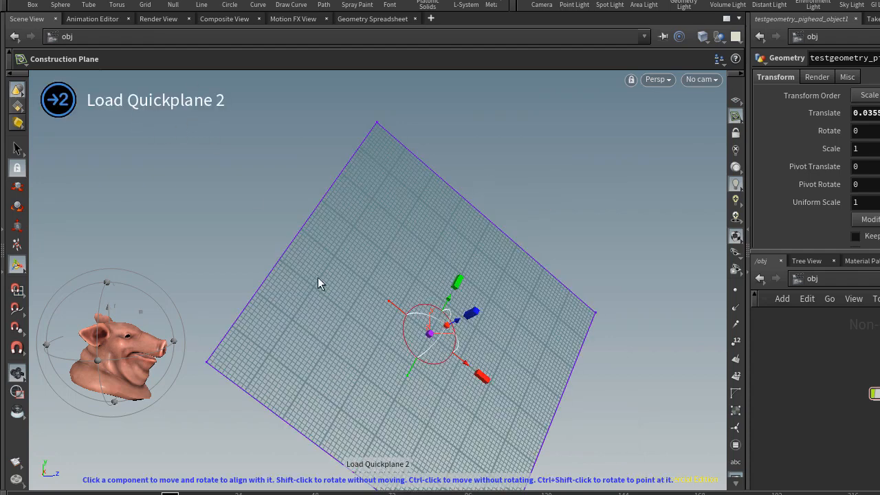
key(1)
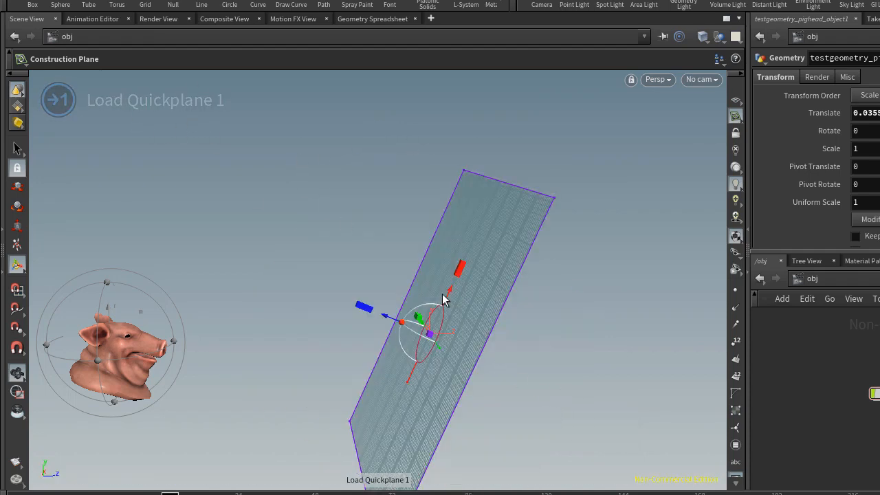
key(2)
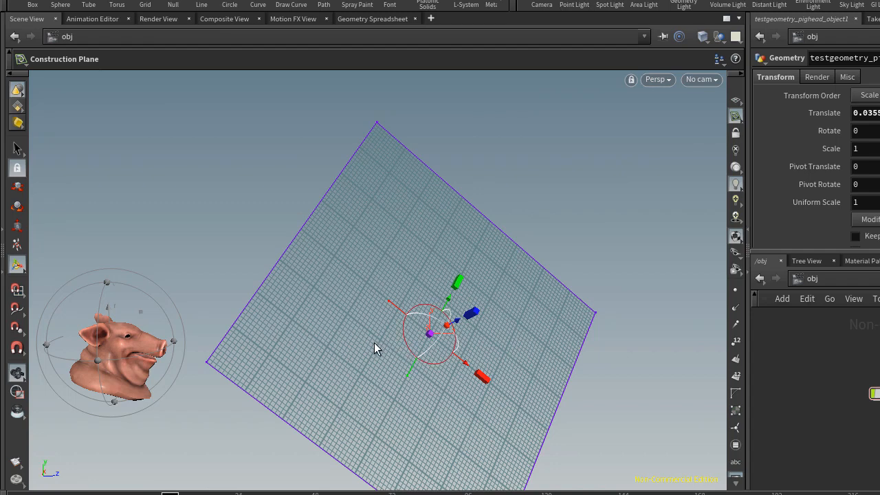
key(Return)
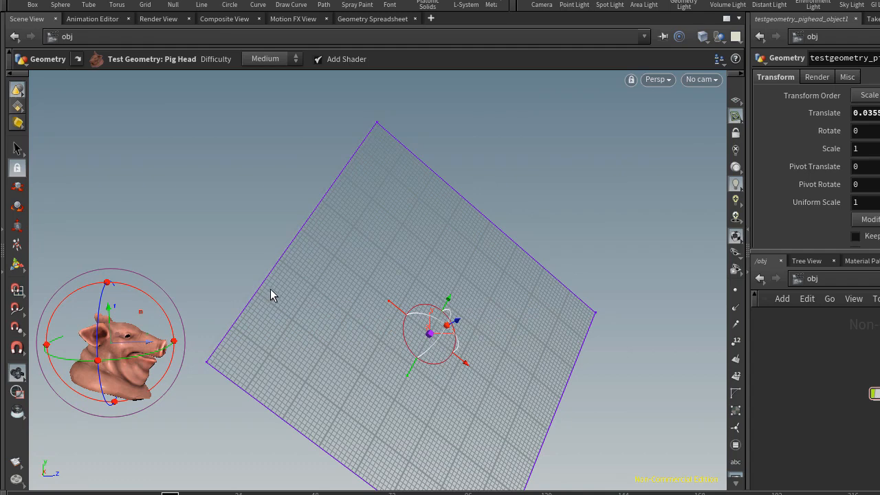
Switch repeatedly between Quickview 1 and Quickview 2 in the View state, then home the view on the construction plane
key(1)
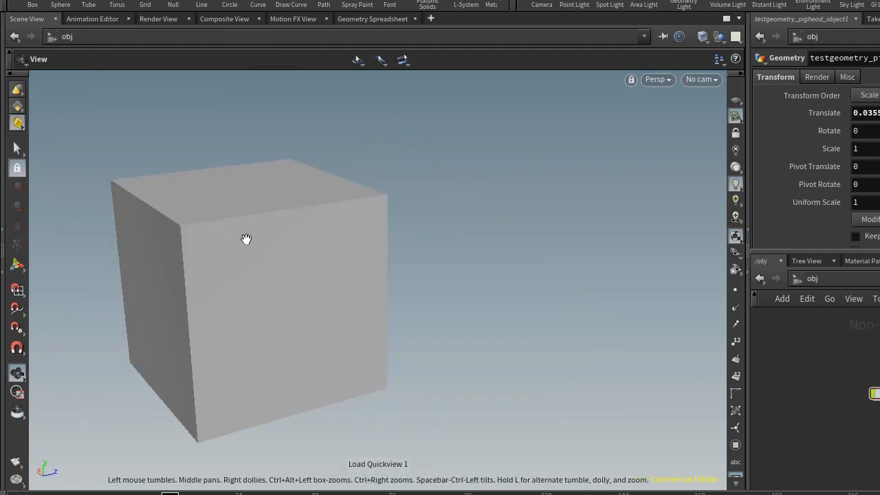
key(2)
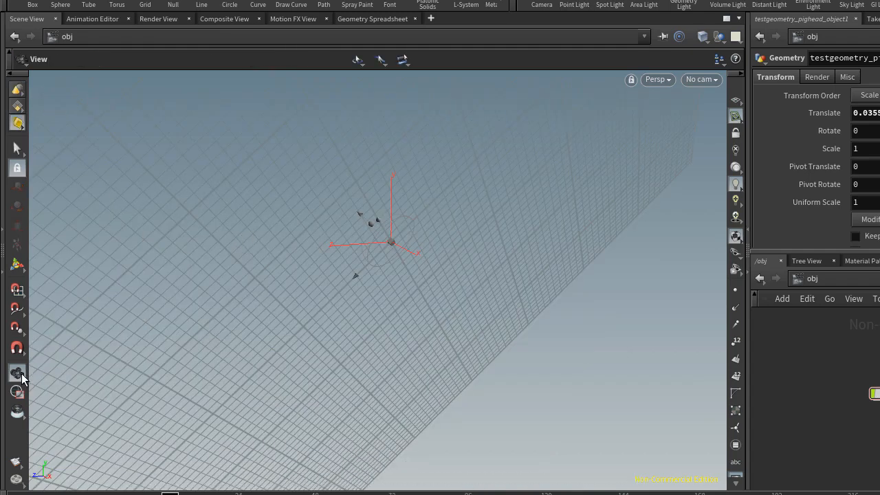
key(1)
key(2)
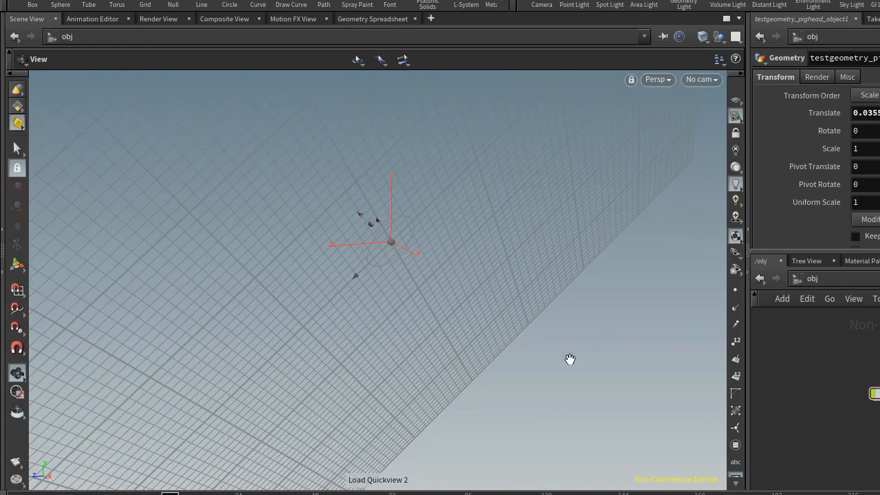
key(1)
key(2)
key(h)
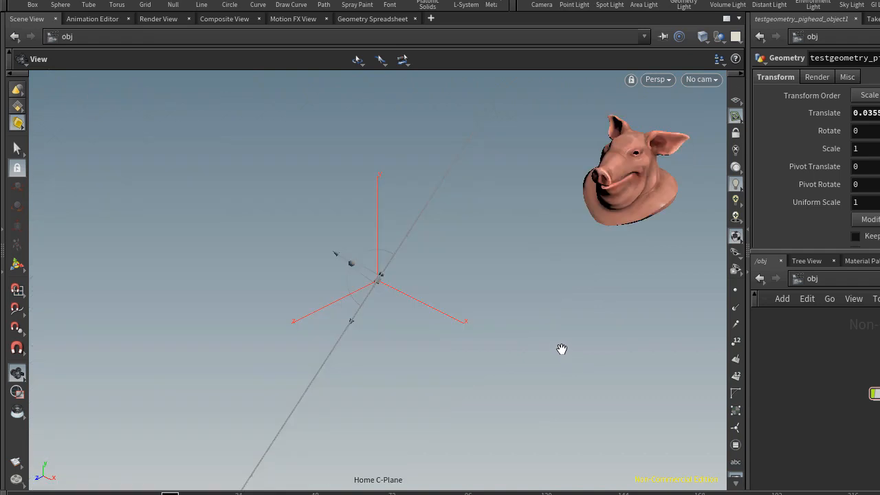
Revert the construction plane to its default orientation
drag(298, 242, 425, 323)
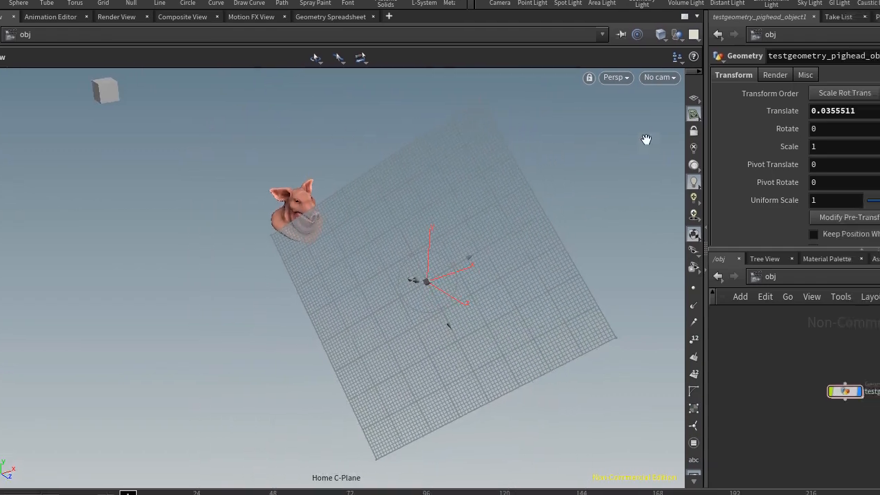
right_click(735, 116)
mouse_move(763, 164)
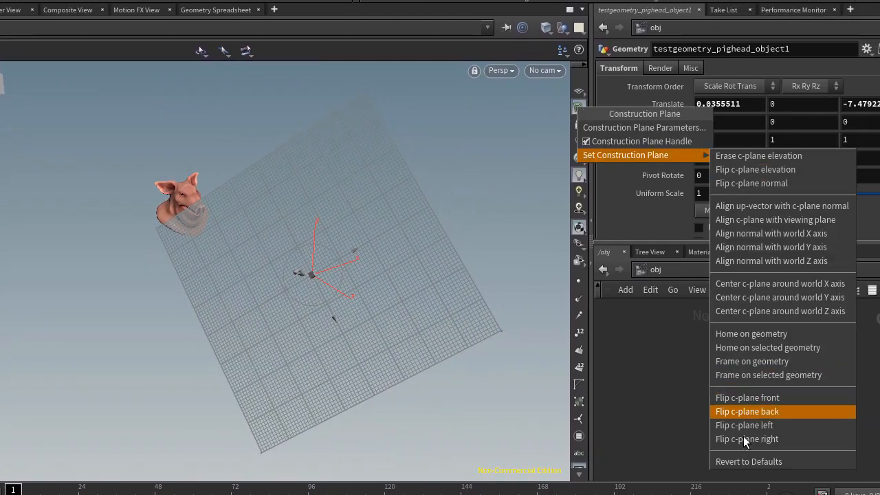
click(744, 461)
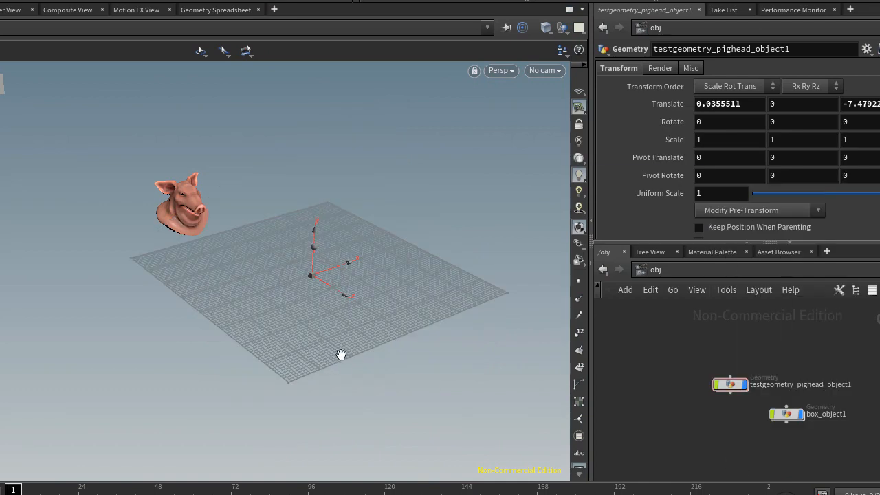
drag(342, 356, 304, 307)
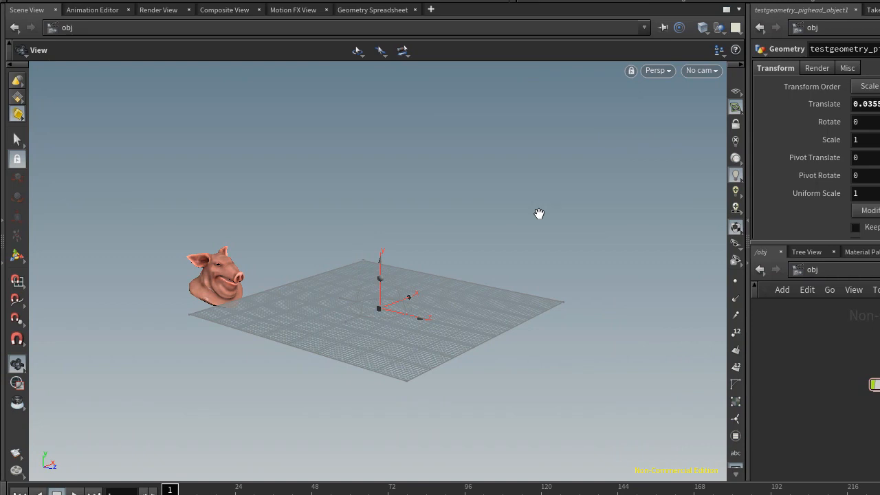
Enter the Construction Plane state, load Quickplane 1 and Quickplane 2, and return to the View state
key(Return)
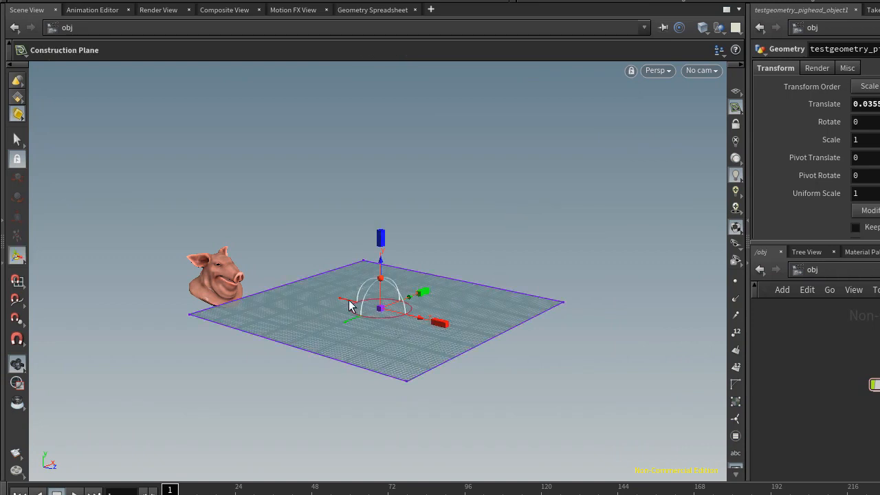
key(slash)
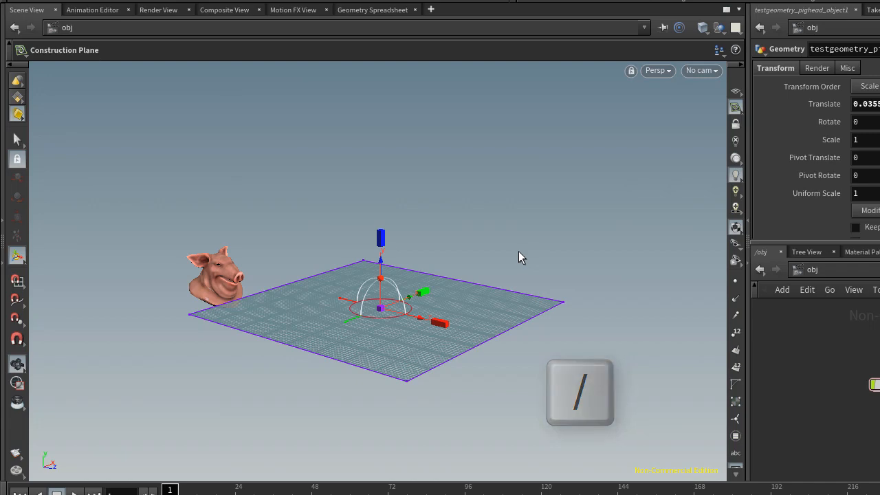
key(1)
key(2)
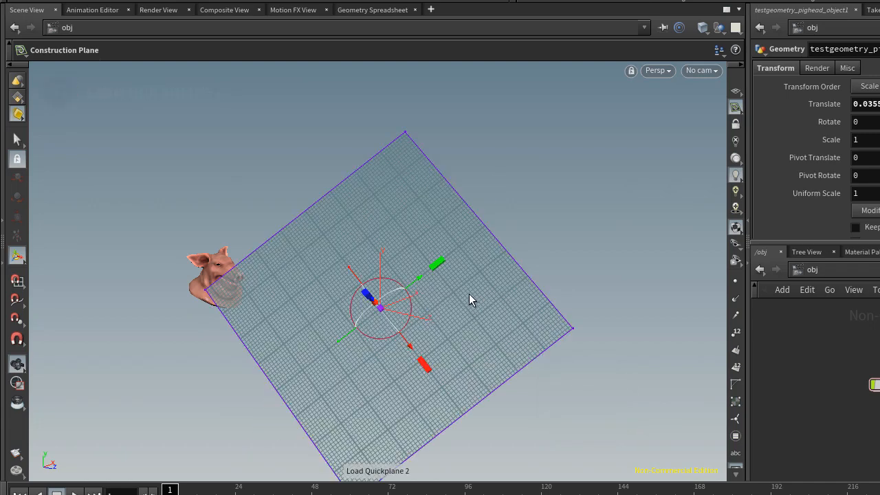
key(Escape)
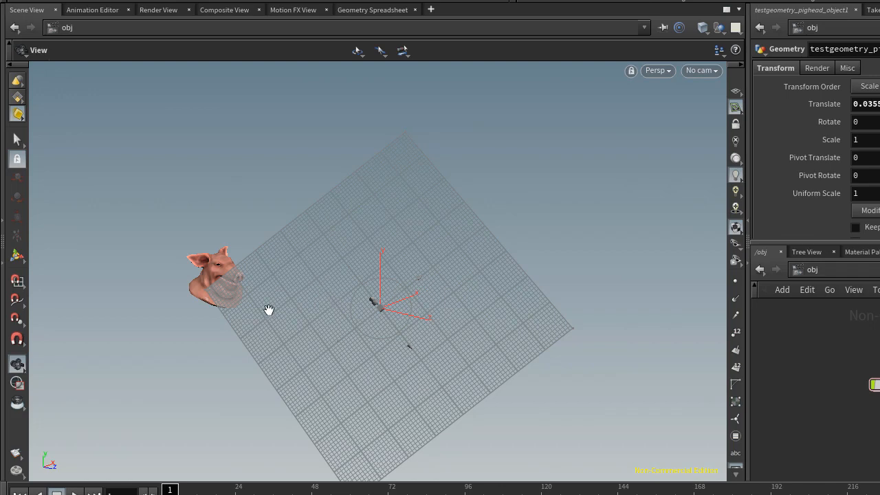
Recall Quickview 1 and Quickview 2 in the View state and home the view on the construction plane again
key(1)
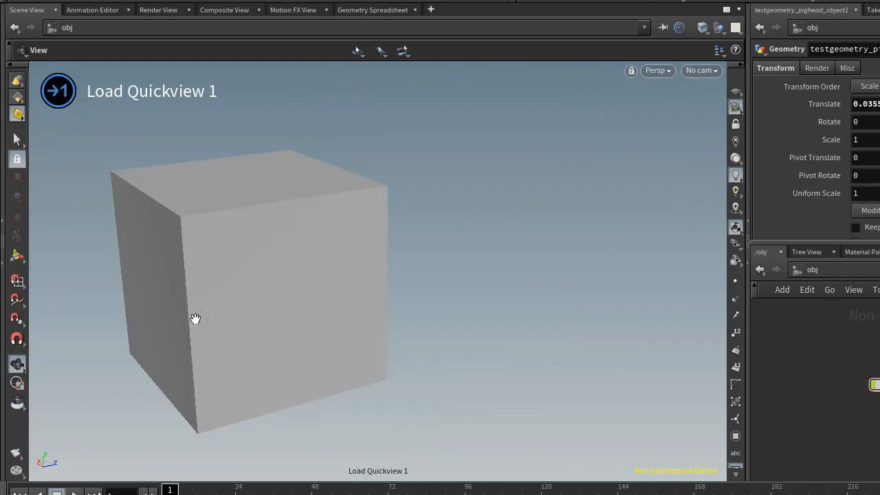
key(2)
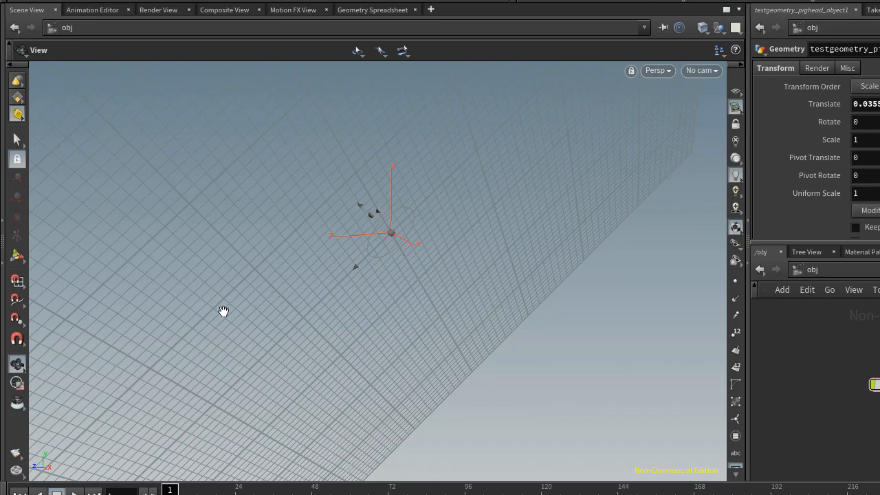
key(h)
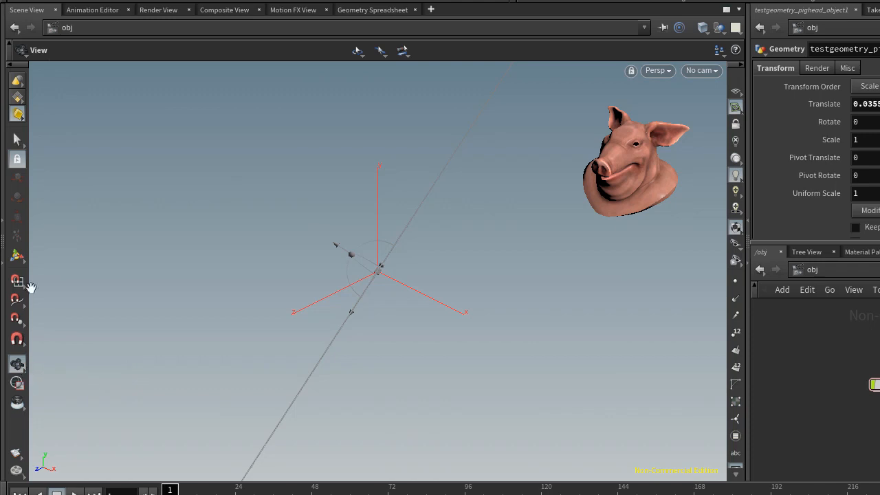
Activate the Show Handle tool, return to the View state, and save the homed view as Quickview 3
click(17, 255)
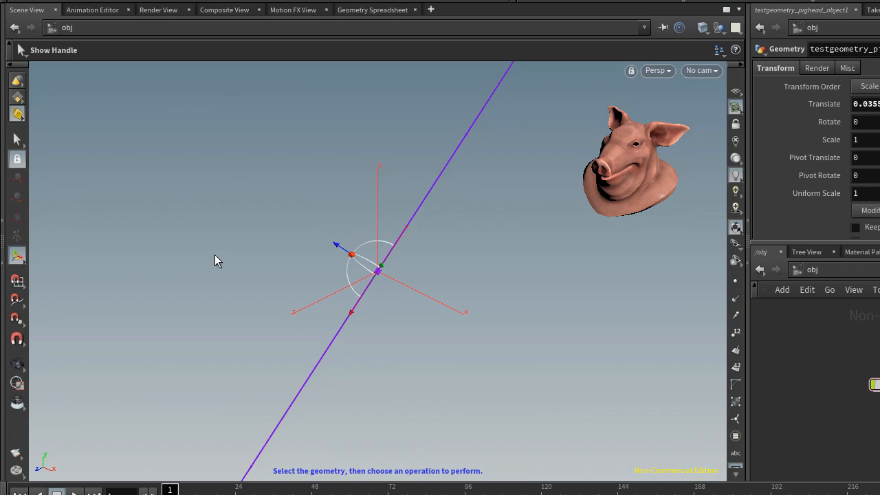
key(Escape)
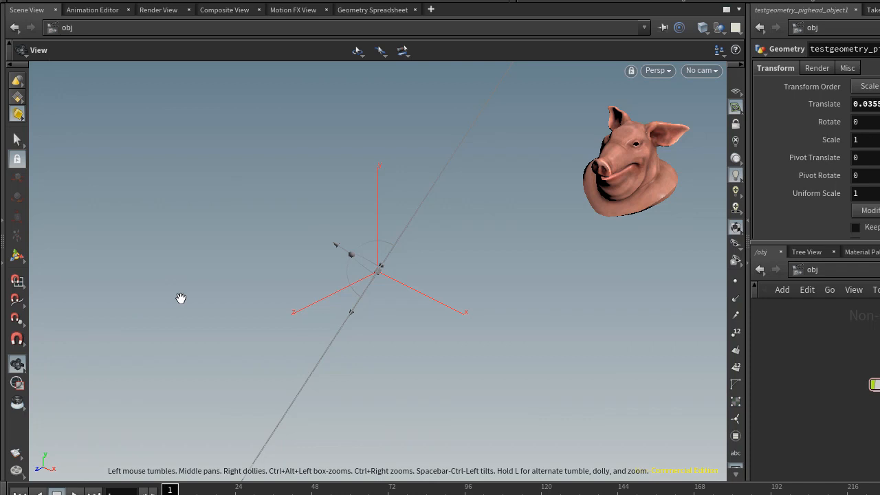
key(ctrl+3)
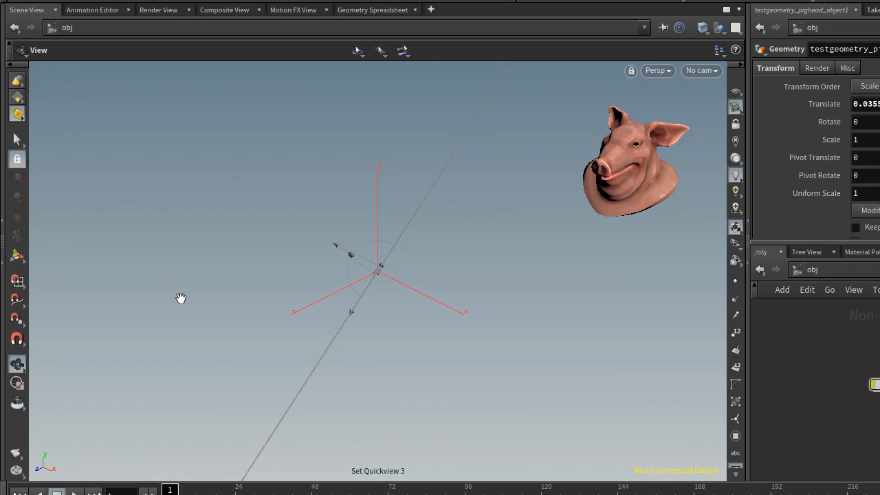
Tumble the scene to a slightly different angle and recall Quickviews 1, 2, 3 and 4 in sequence
drag(417, 338, 304, 330)
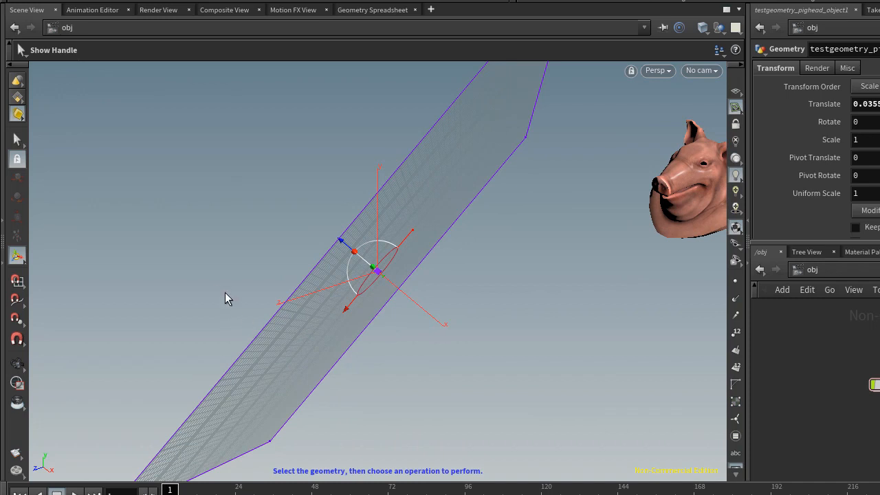
key(Escape)
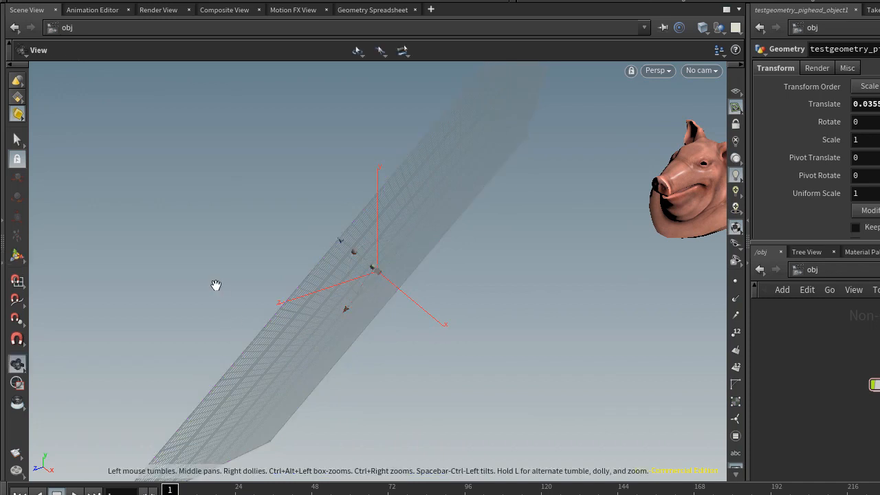
key(1)
key(2)
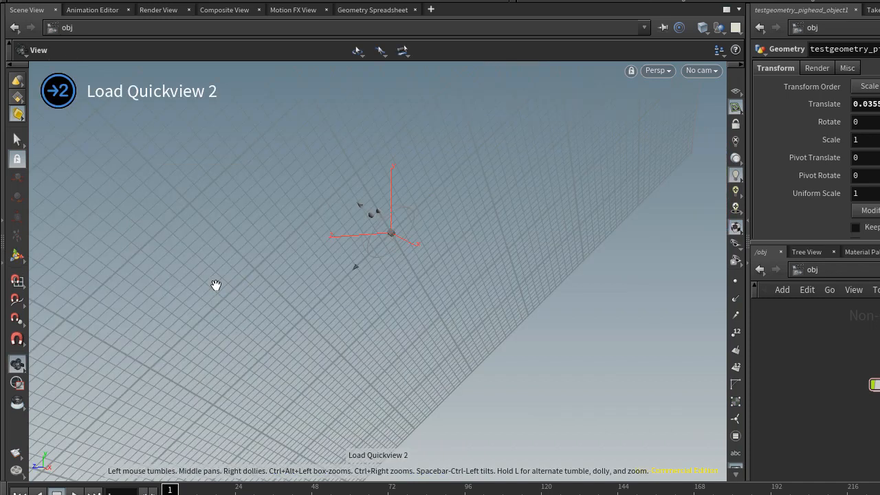
key(3)
key(4)
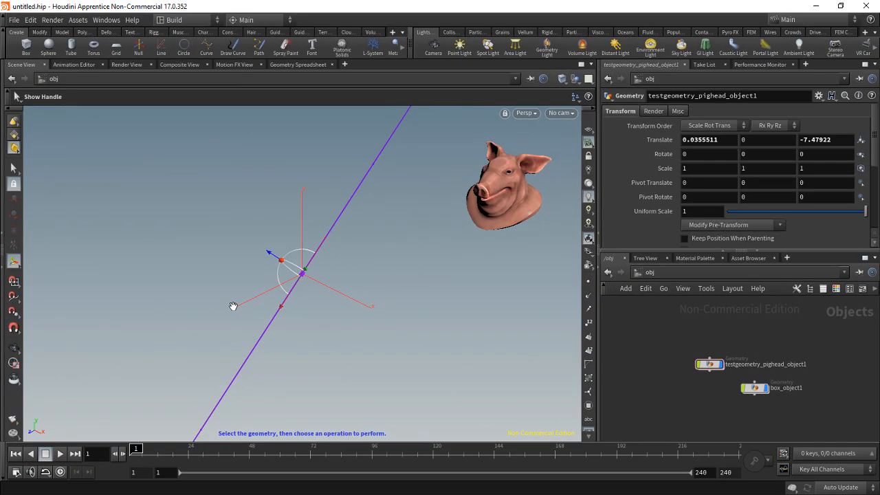
Reset the tilted construction plane to its defaults so the grid lies flat again
right_click(589, 142)
mouse_move(622, 178)
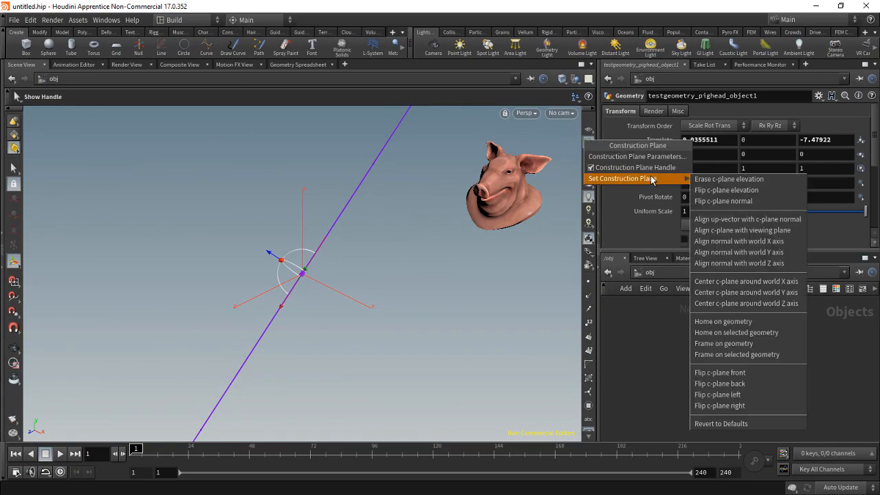
click(730, 423)
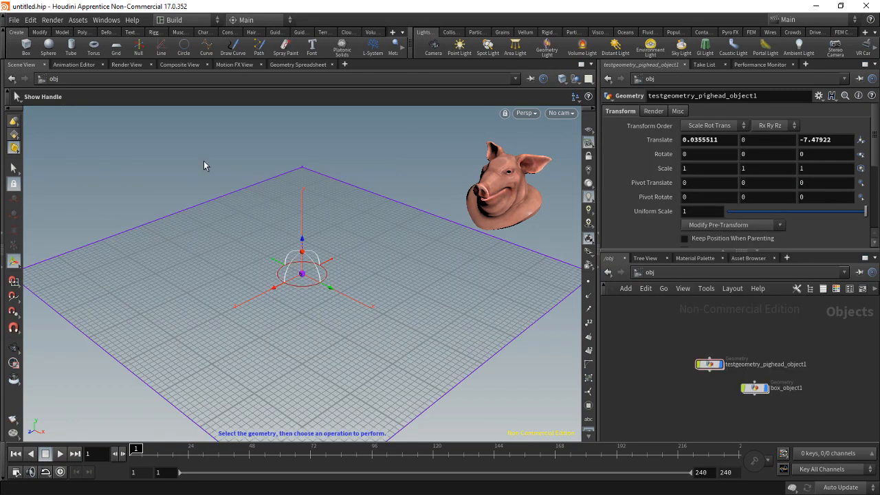
Place a torus on the construction plane at about X -1.67, Z 0.43 and set its uniform scale to 3
click(94, 46)
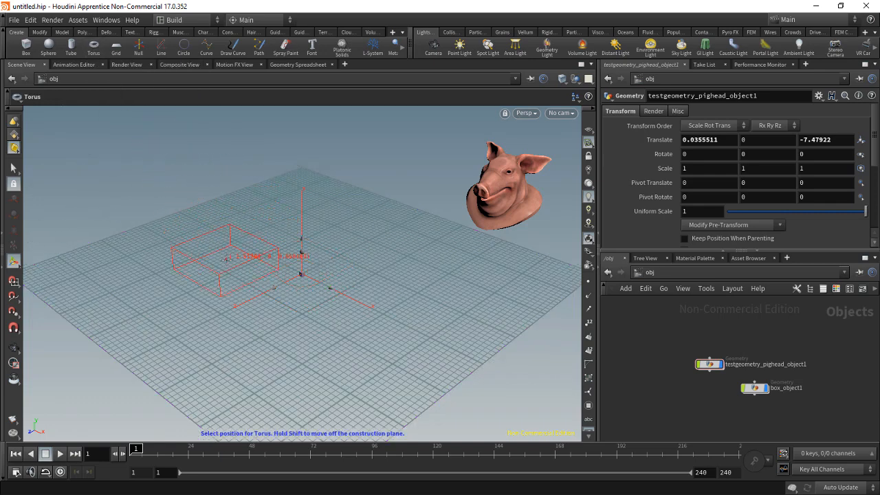
click(227, 258)
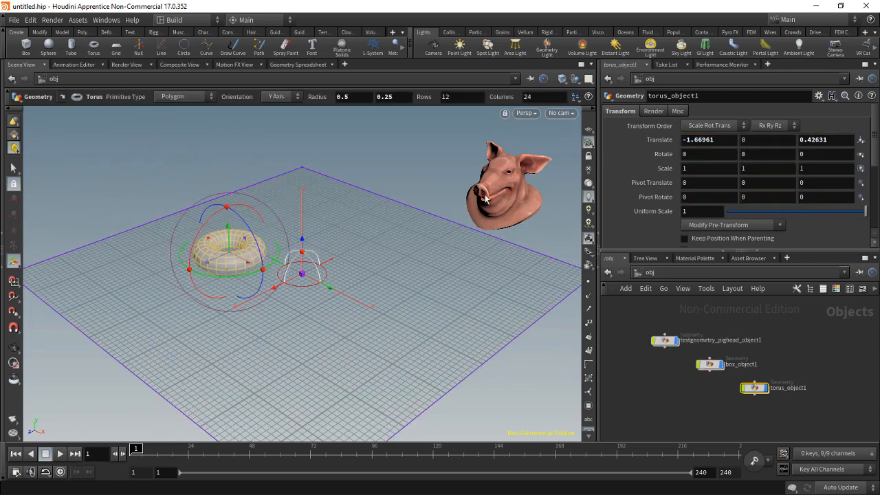
drag(703, 211, 658, 213)
text(3)
key(Return)
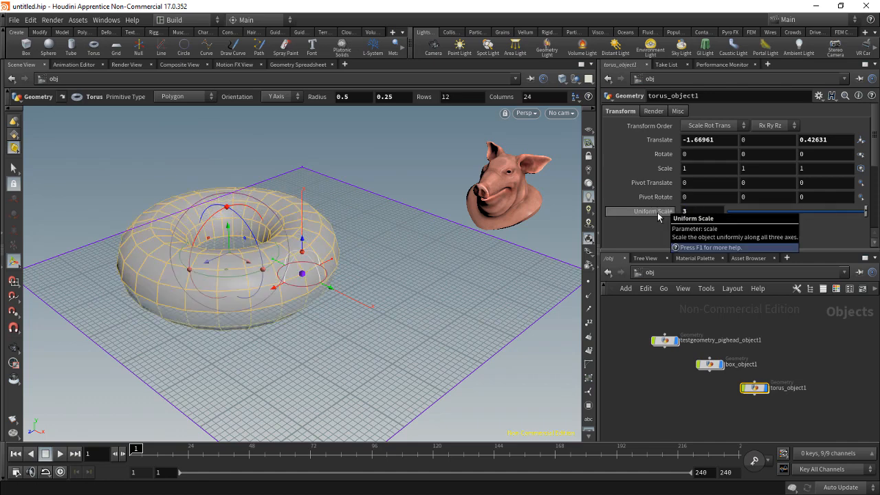
Set the viewport shading to Flat Wire Shaded and move the torus to about X -3.12, Z 0.77
click(562, 79)
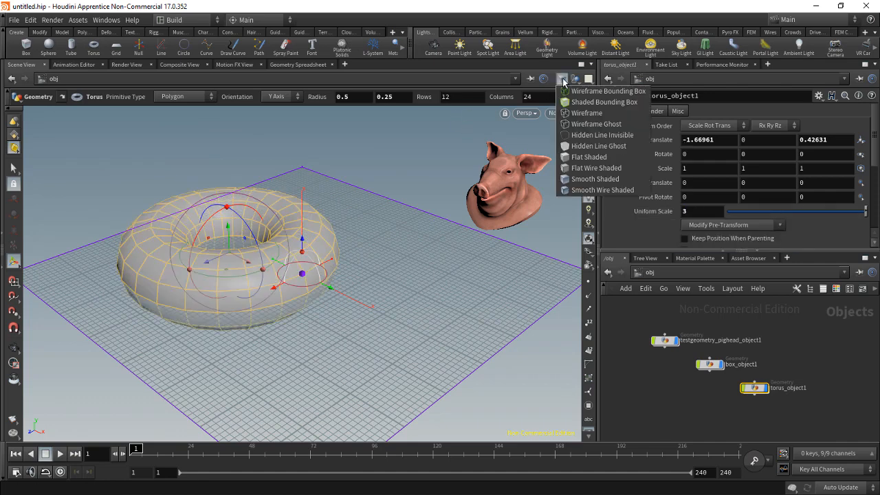
click(594, 168)
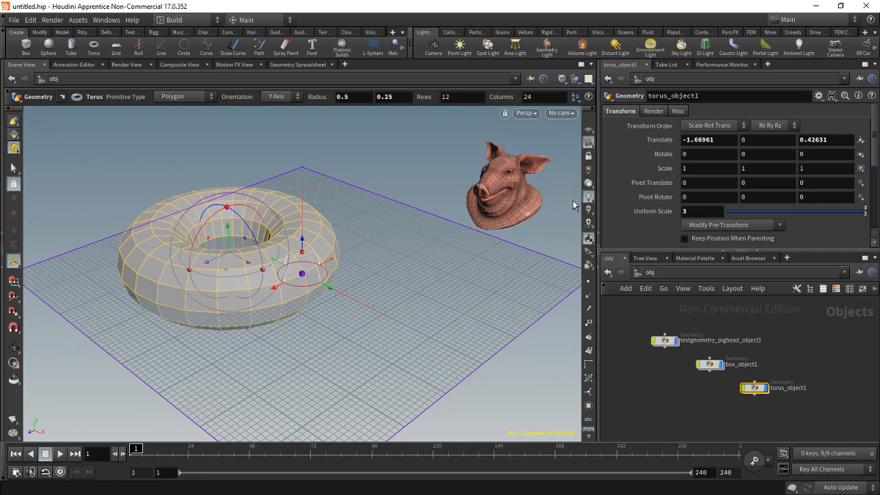
drag(230, 253, 174, 236)
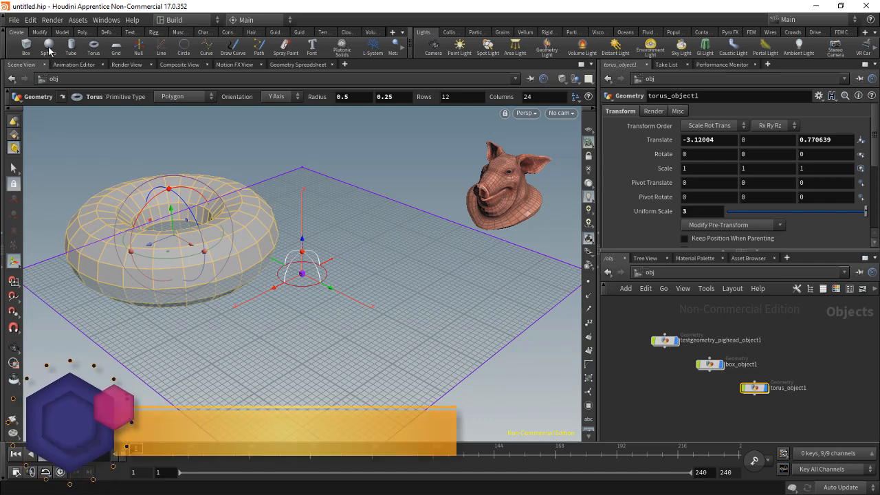
click(82, 32)
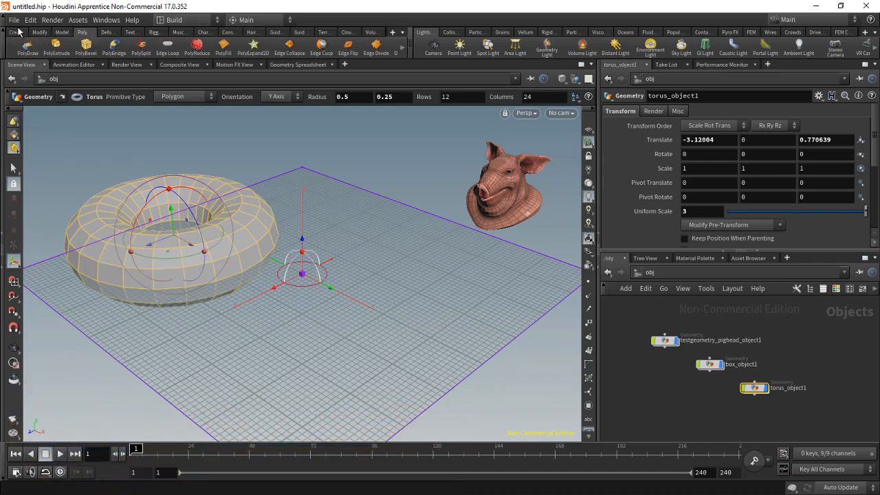
Deselect the torus and hide the construction plane handle, leaving the plane ready to align to a component
click(17, 32)
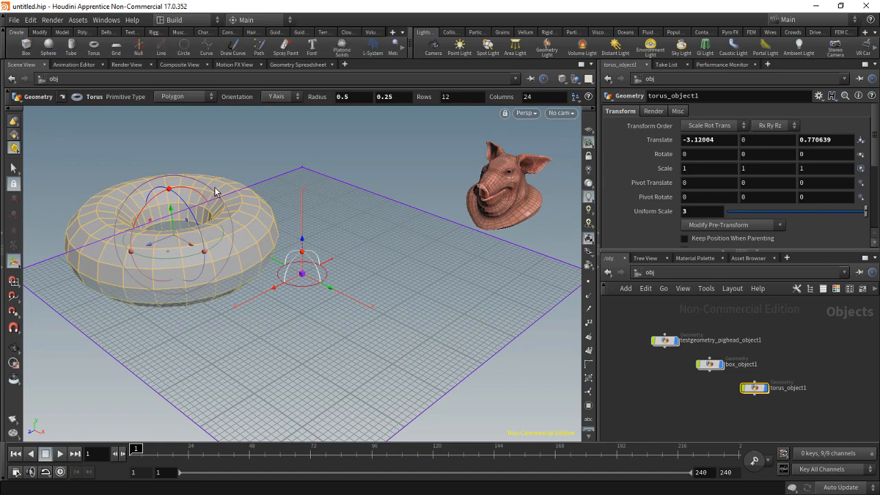
click(334, 278)
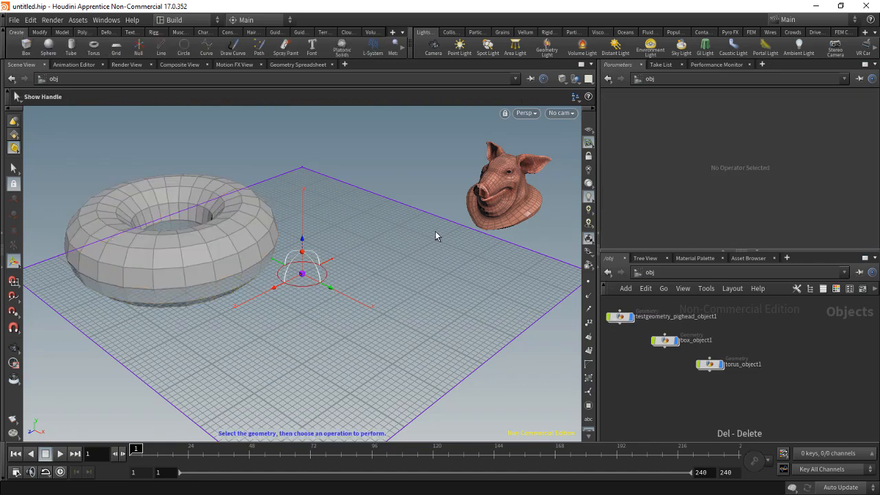
click(367, 269)
click(589, 142)
key(slash)
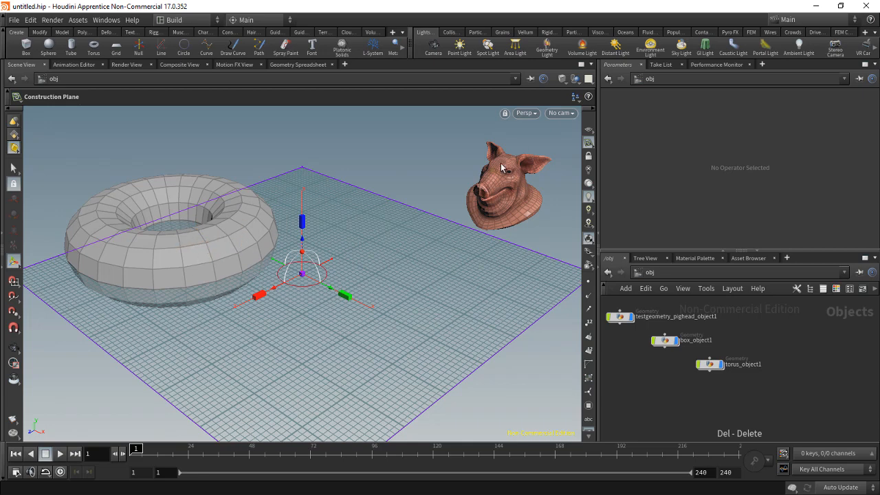
right_click(589, 143)
click(593, 167)
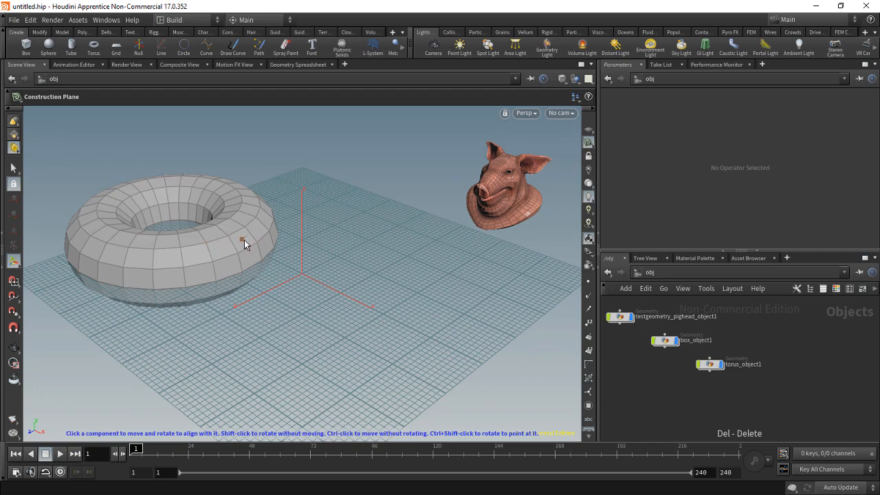
Align the construction plane to a polygon on the torus's outer side, trying neighbouring faces before settling on one
right_click(589, 145)
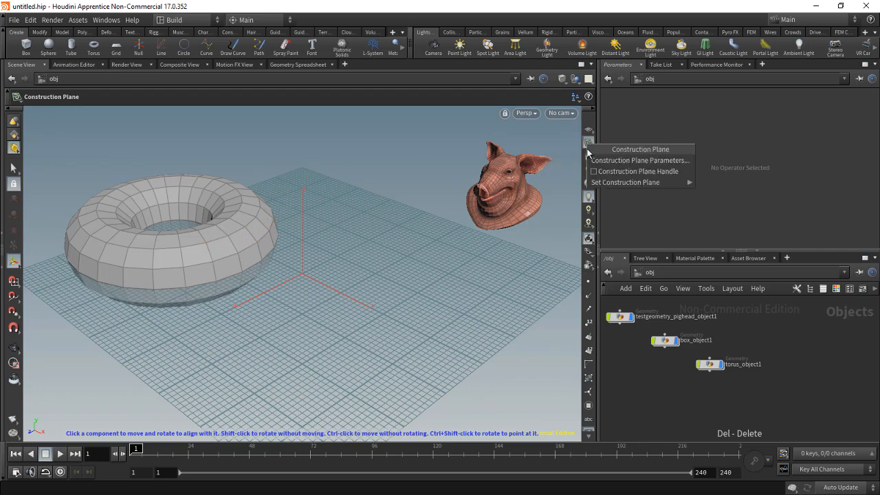
click(417, 7)
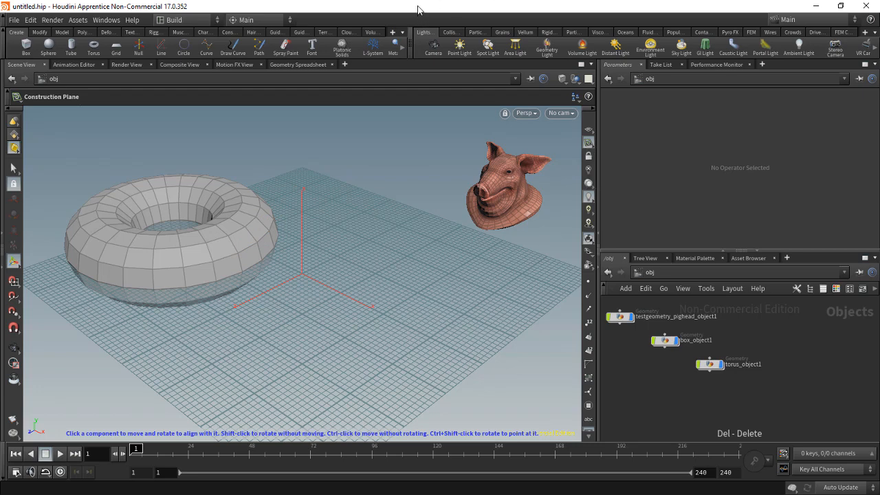
click(256, 229)
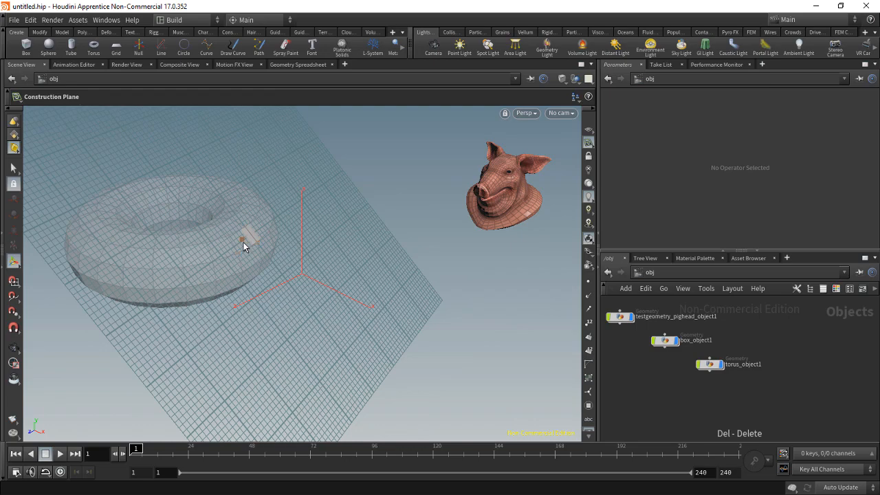
click(260, 229)
click(244, 240)
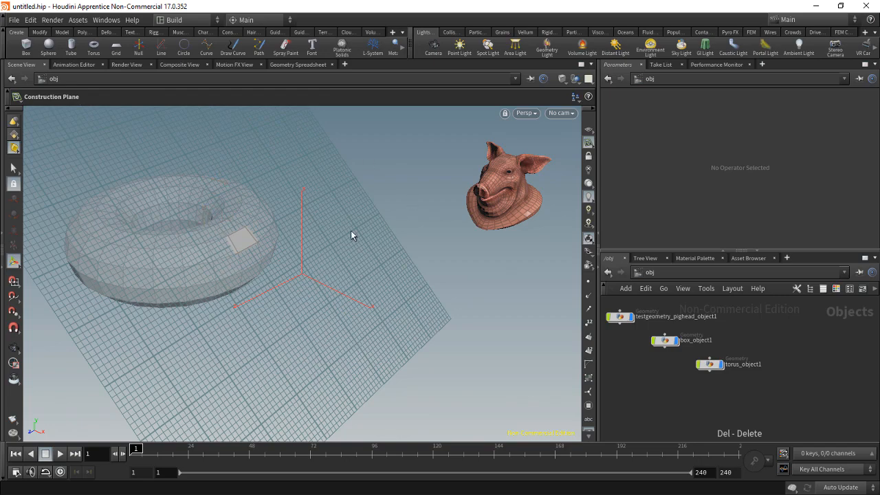
click(222, 246)
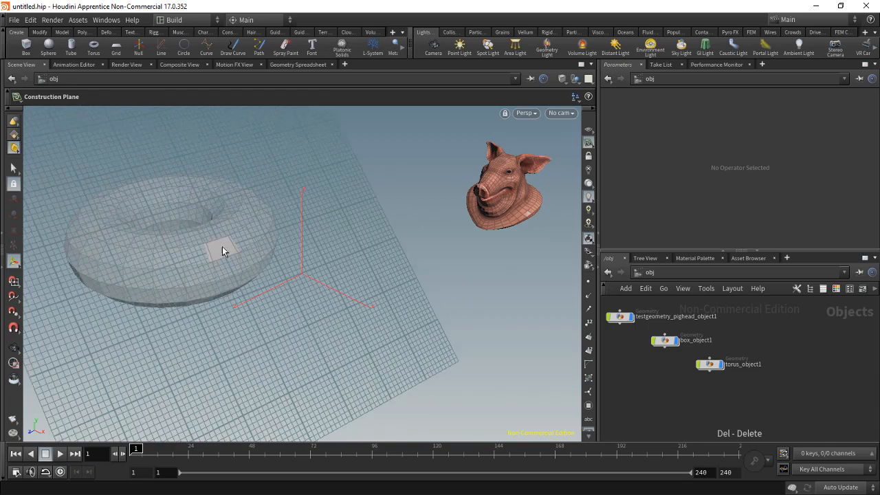
Place a box on the tilted construction plane at about X -1.59, Y 1.47, Z -2.86
click(25, 46)
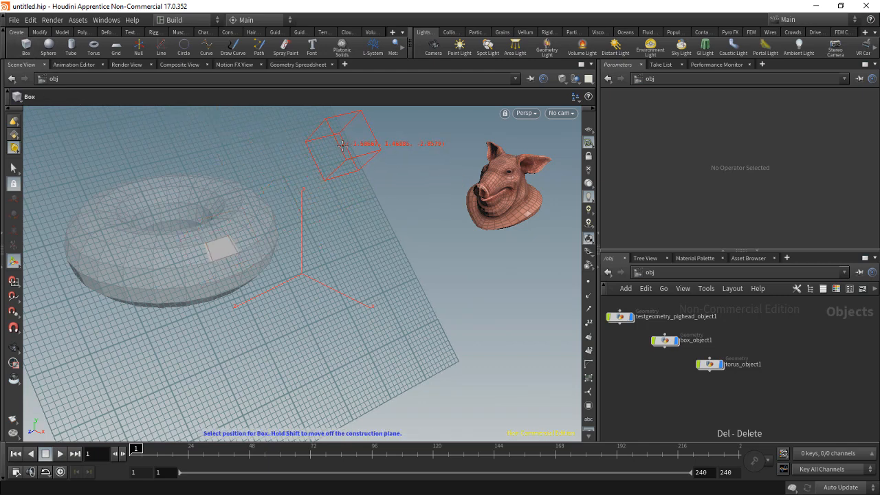
click(342, 144)
key(Escape)
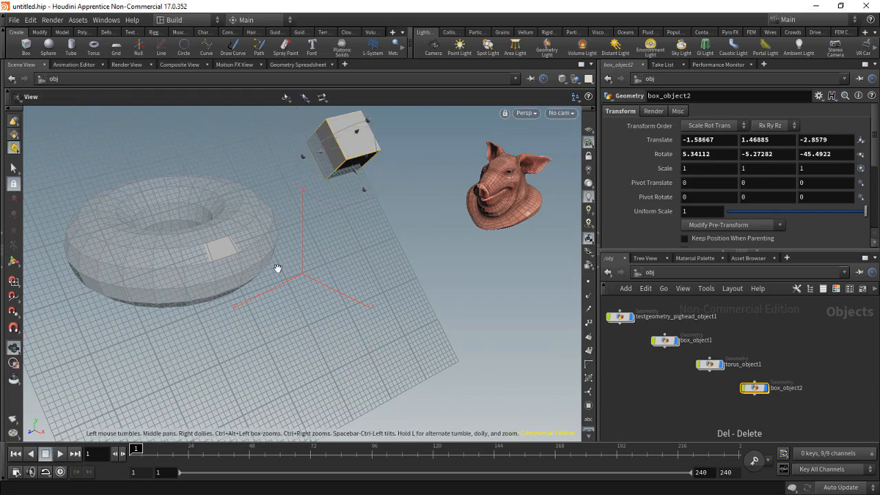
drag(277, 268, 224, 324)
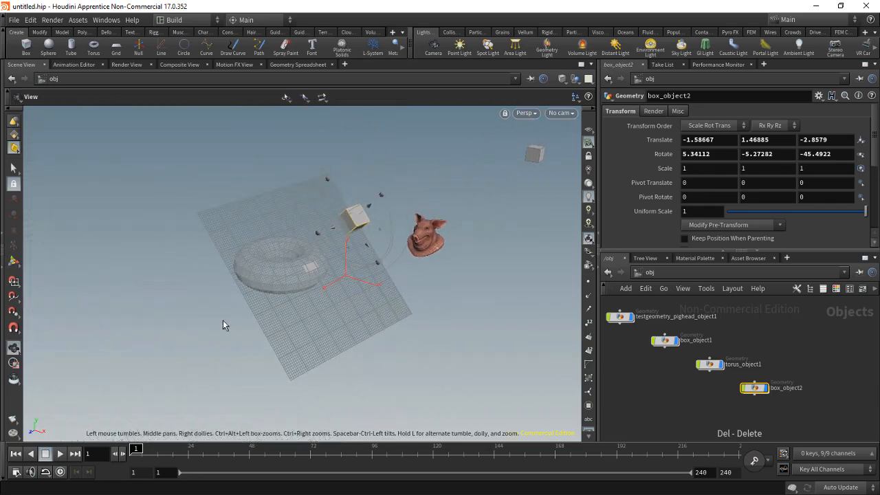
key(Return)
Place a sphere on the tilted construction plane beyond the box, at about X -1.10, Y 4.97, Z -2.33
click(49, 48)
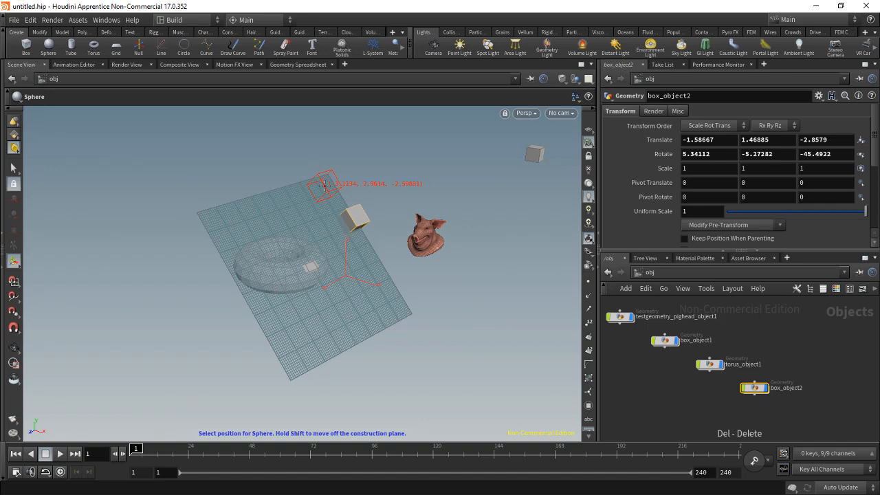
click(377, 174)
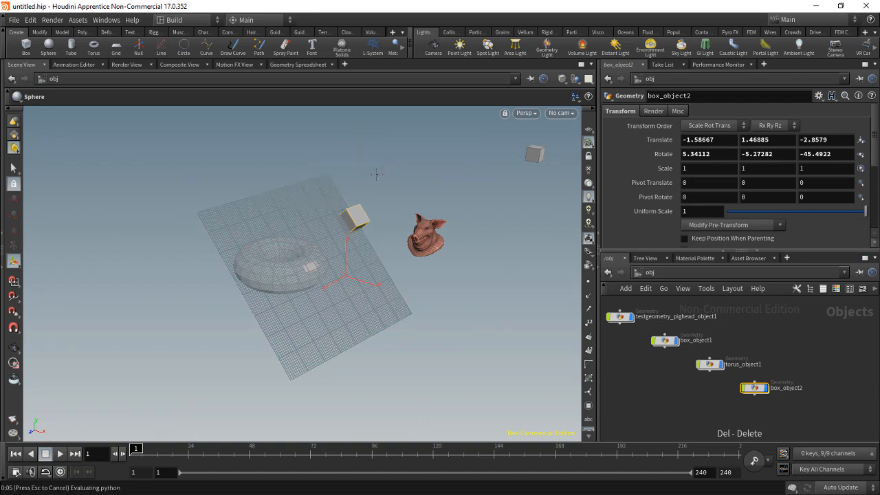
alt+drag(425, 289, 346, 297)
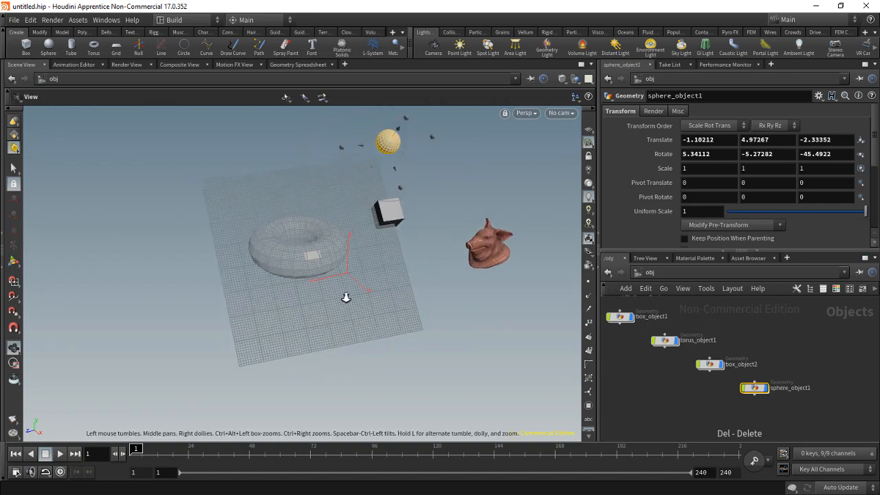
alt+right_drag(346, 297, 418, 239)
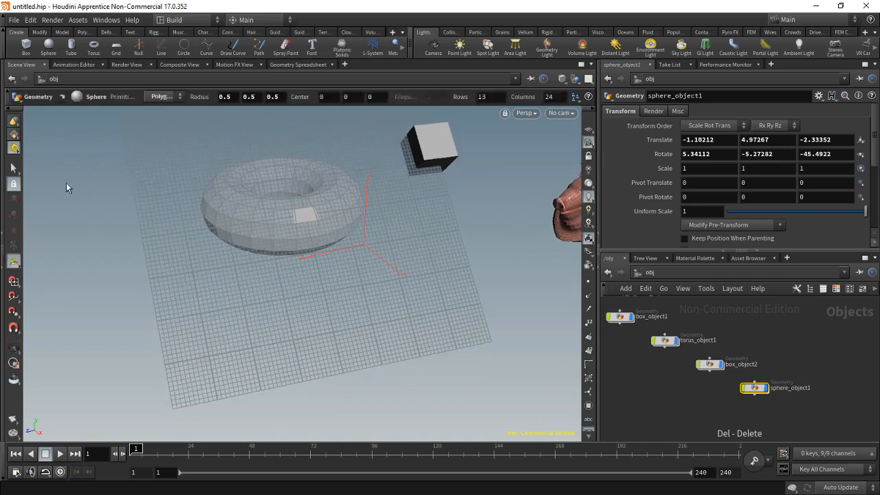
Draw a four-sided polygon in front of the torus with PolyDraw, snapping its corners to the construction plane grid
click(83, 32)
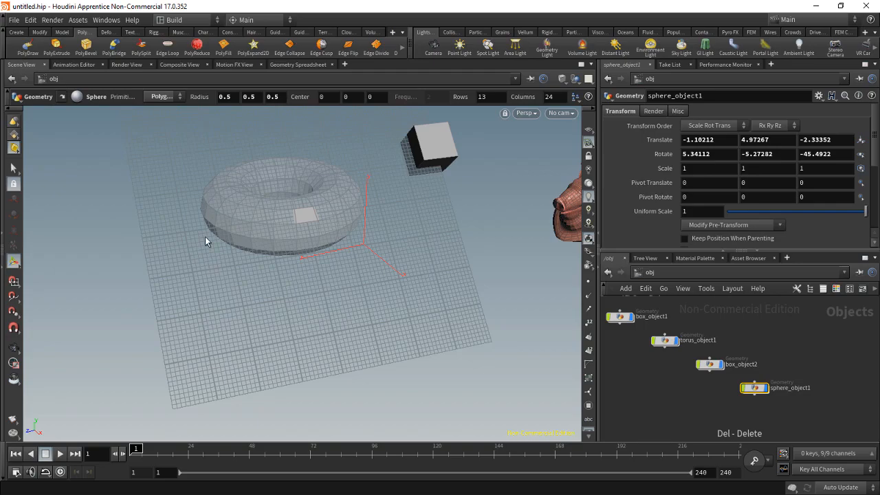
alt+right_drag(324, 220, 465, 88)
alt+drag(335, 238, 356, 249)
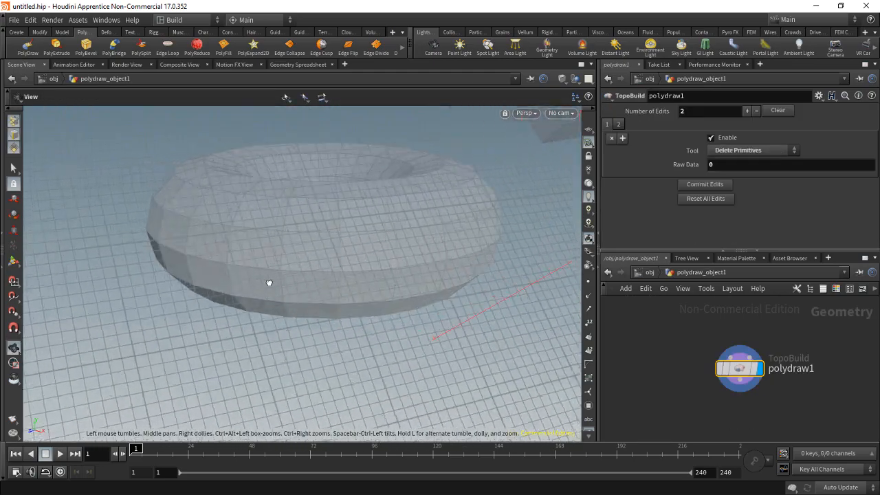
drag(269, 282, 263, 285)
key(Return)
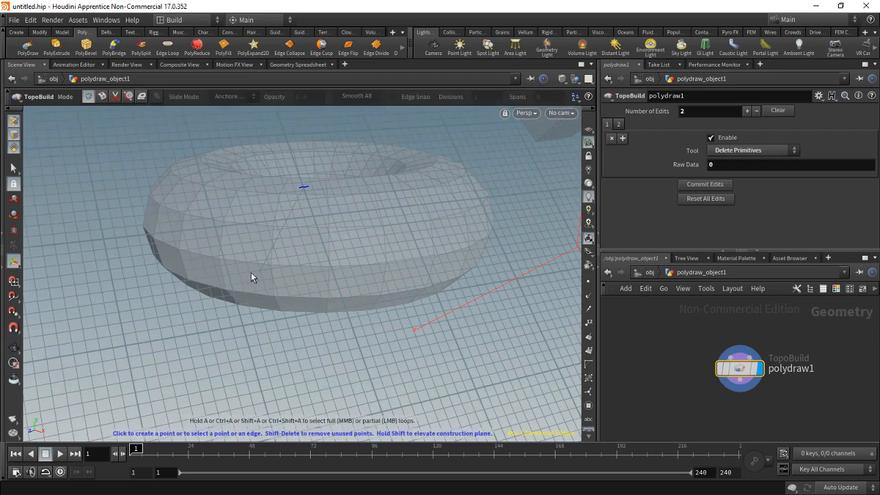
key(shift)
click(159, 277)
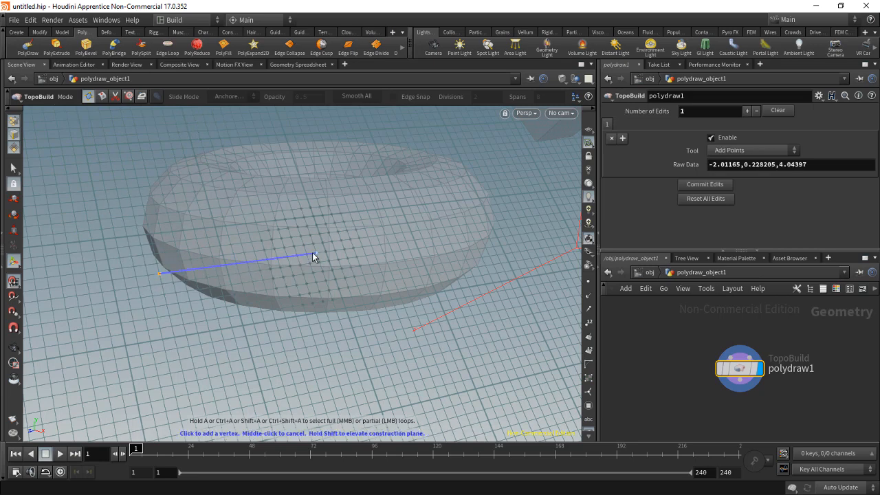
click(307, 255)
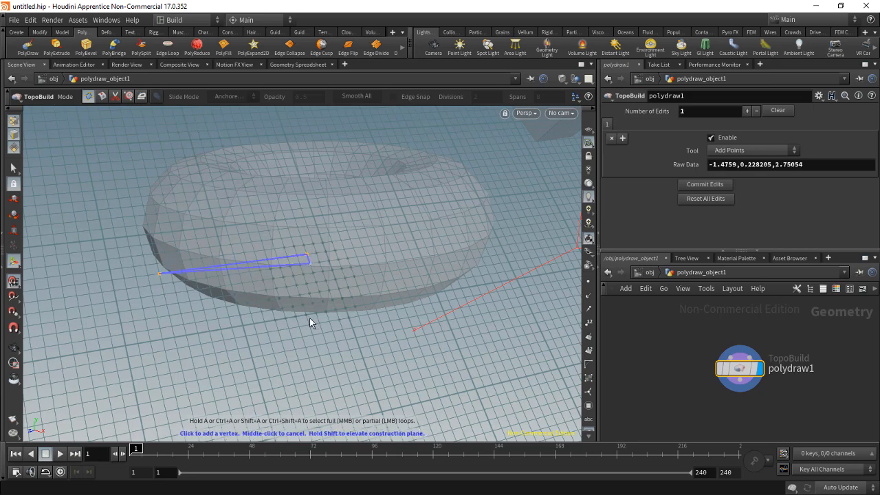
click(337, 352)
click(186, 385)
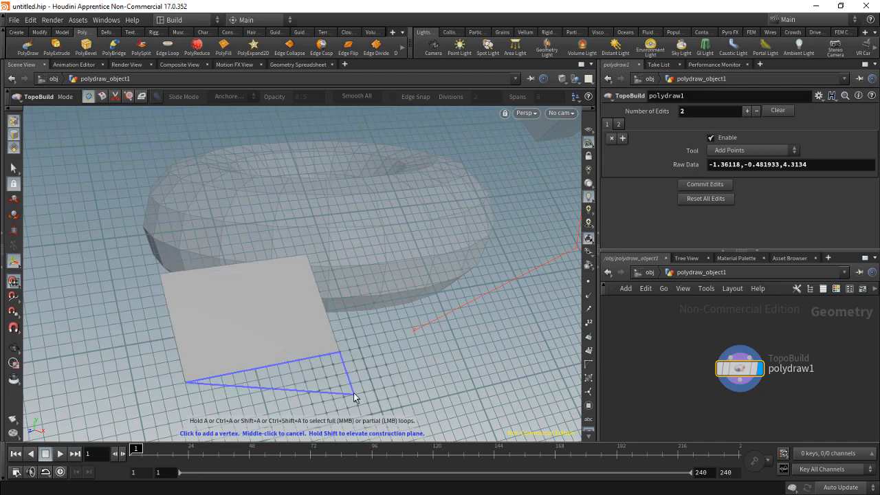
Extend the drawn polygon along the construction plane with adjoining quads
key(alt)
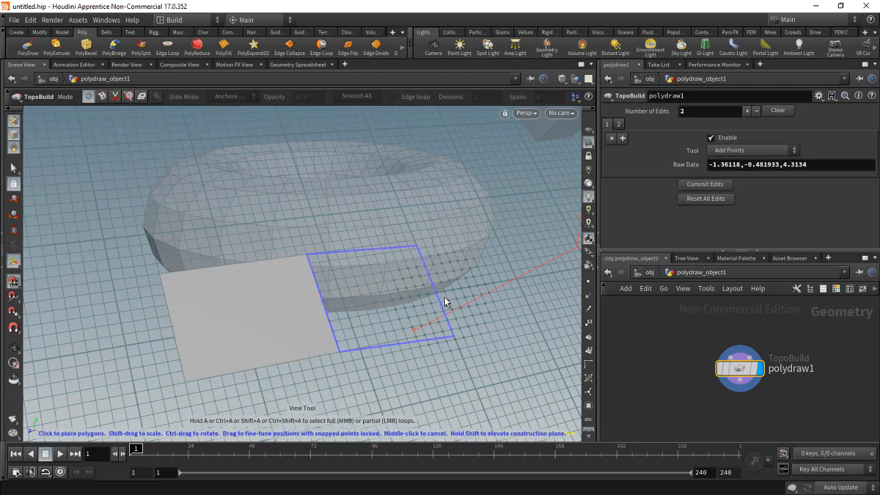
click(445, 300)
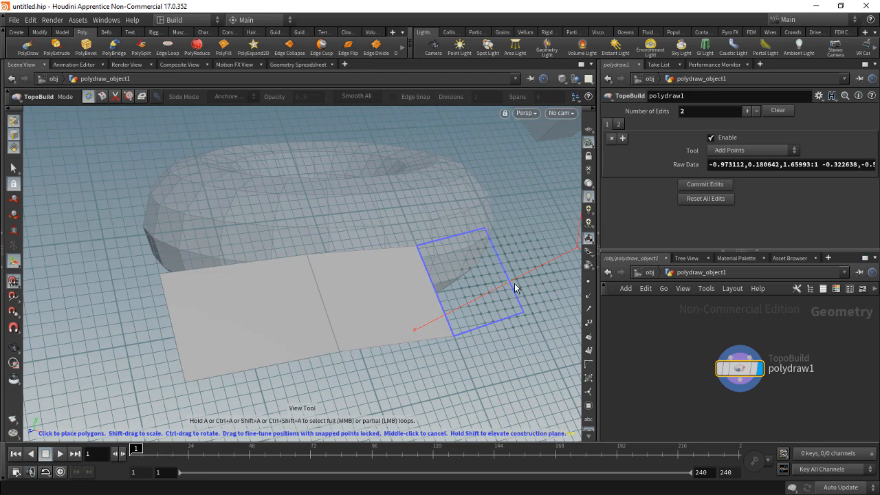
click(471, 300)
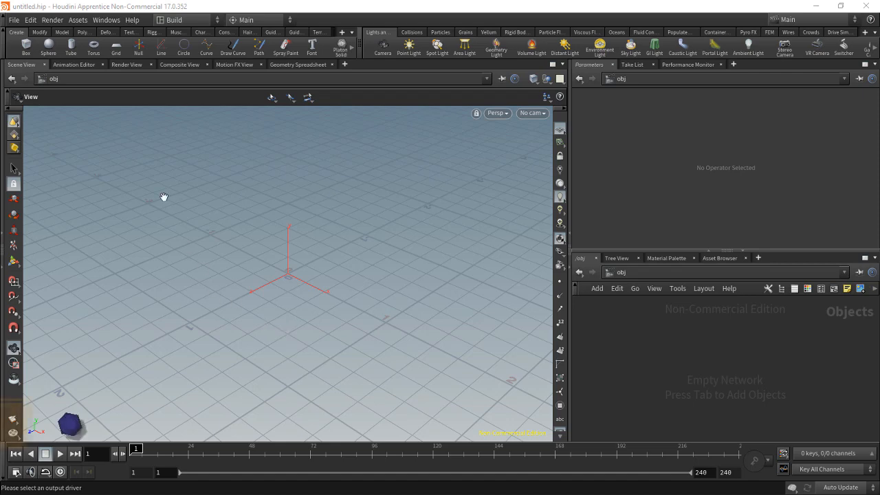
Create a box at the origin of the empty scene and a camera that matches the current view
click(127, 66)
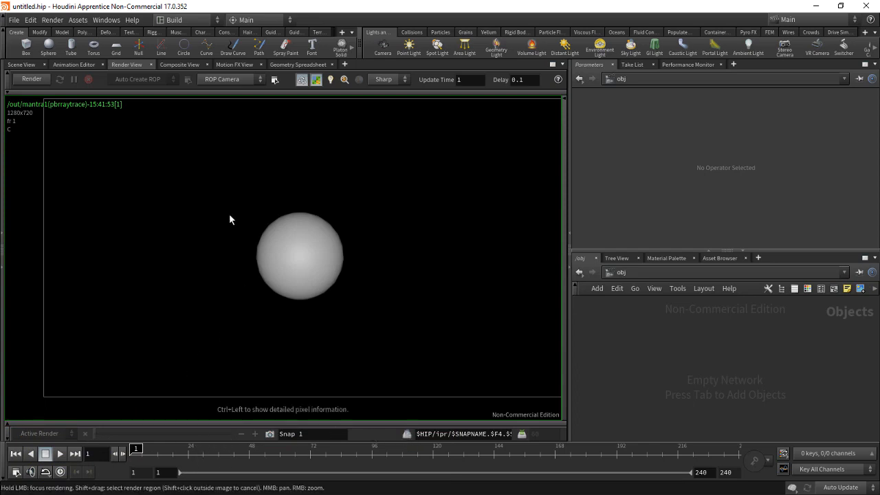
click(21, 65)
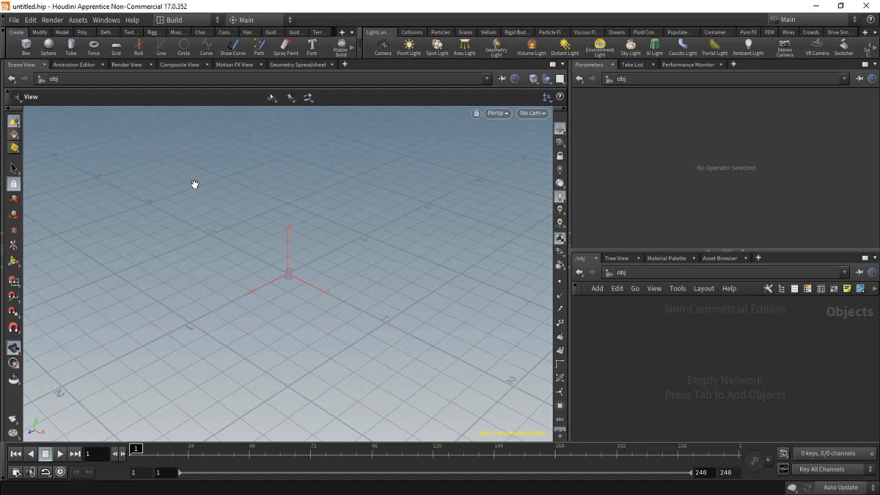
ctrl+click(25, 47)
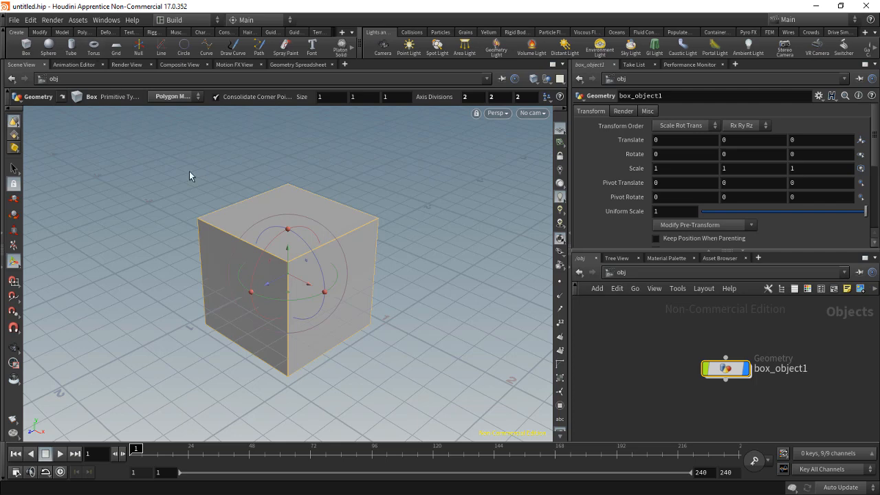
click(382, 48)
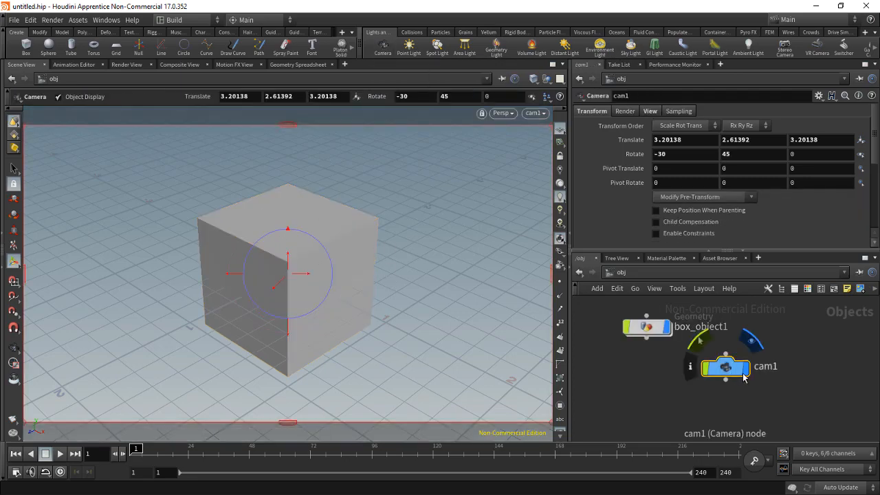
Set the Render View's camera to /obj/cam1
click(126, 64)
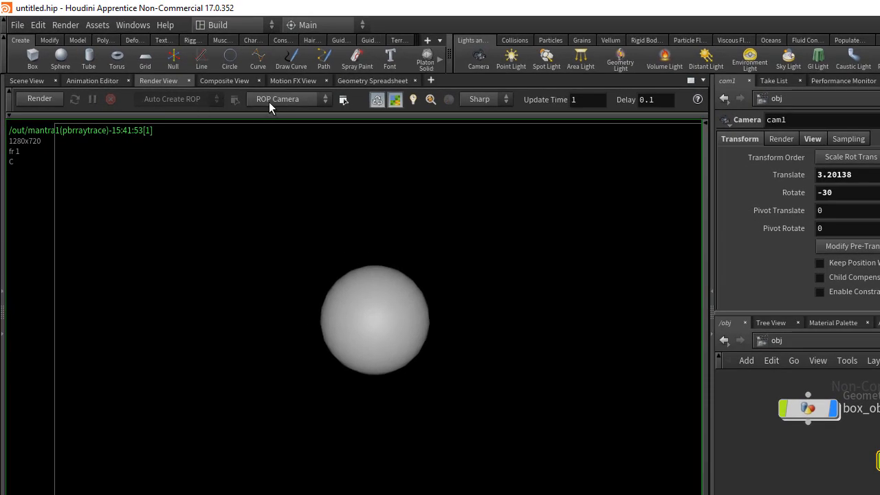
click(269, 101)
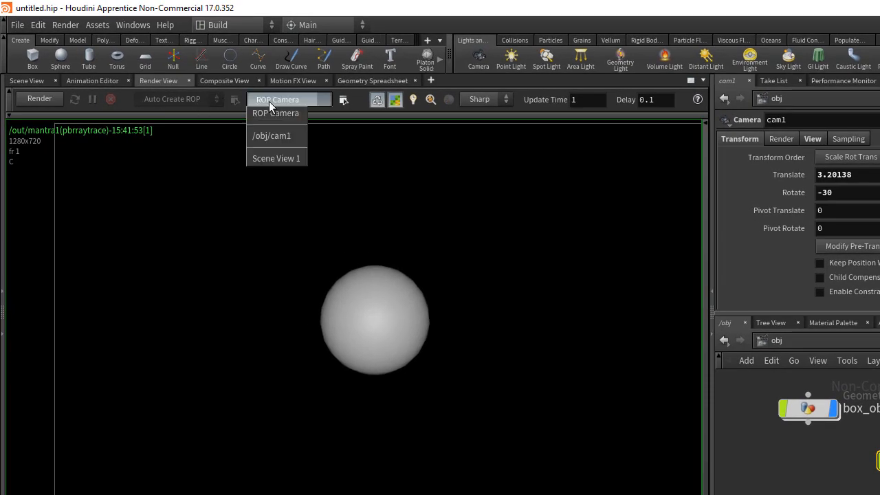
click(277, 137)
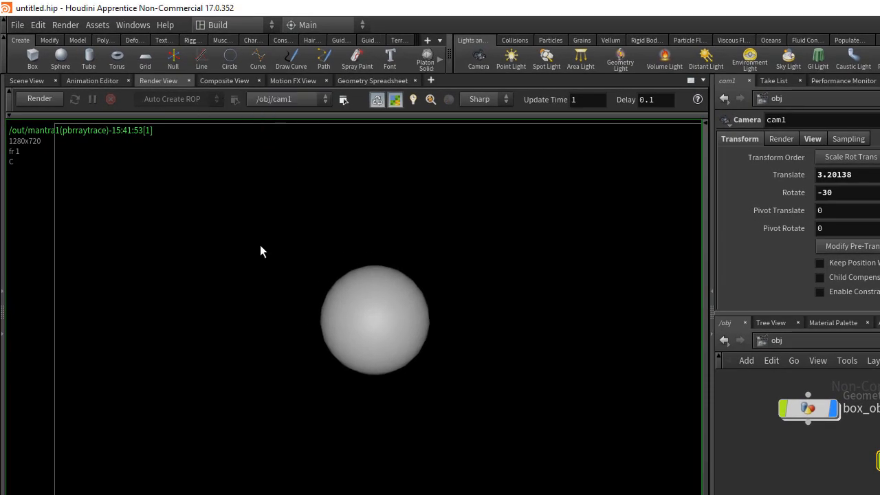
Create a Mantra - PBR render node
click(65, 25)
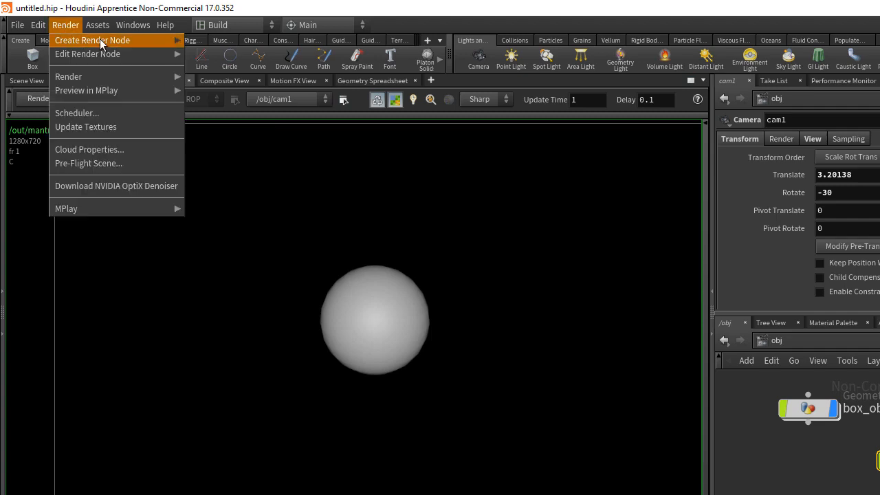
mouse_move(99, 40)
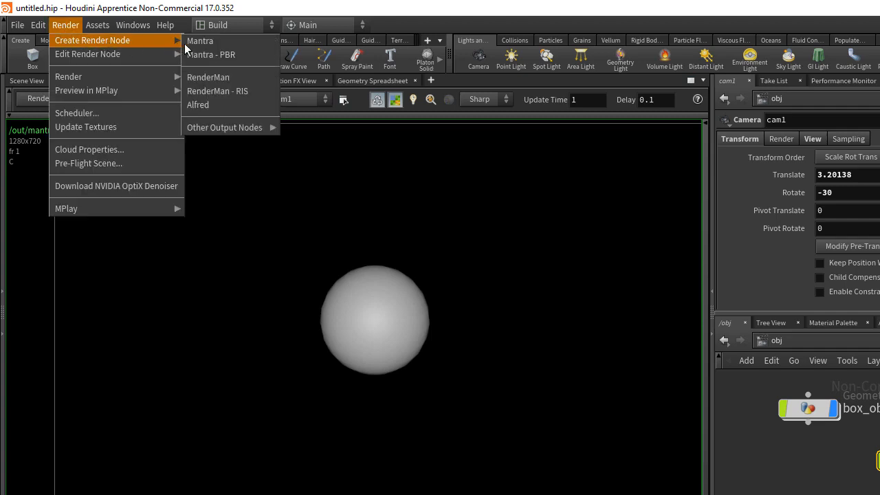
click(251, 53)
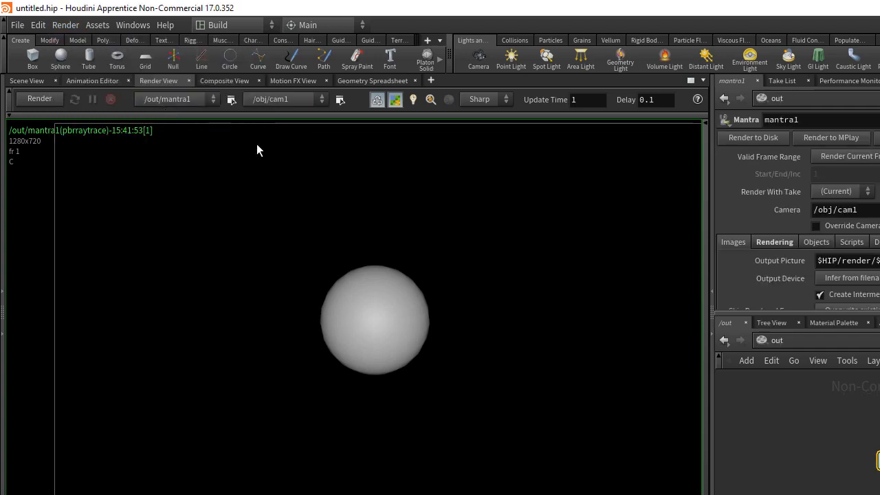
Render the box through the Mantra node and add the image to the render history as Snap 1
click(40, 99)
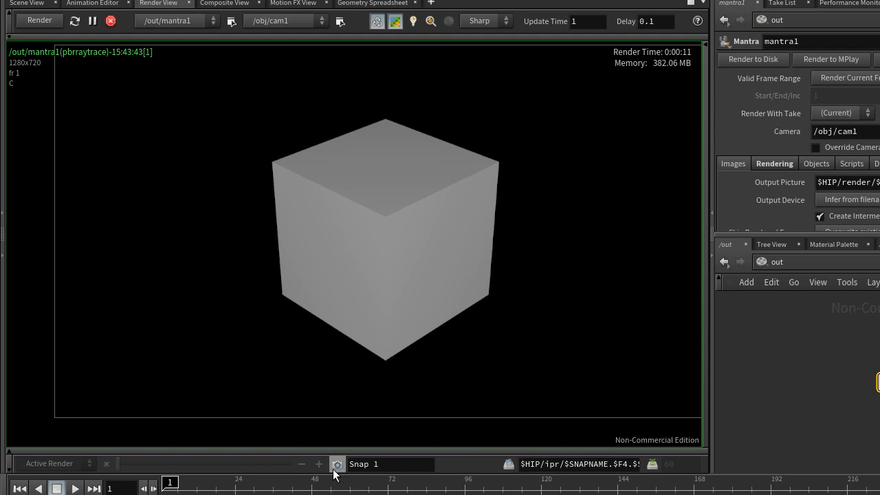
drag(381, 465, 349, 465)
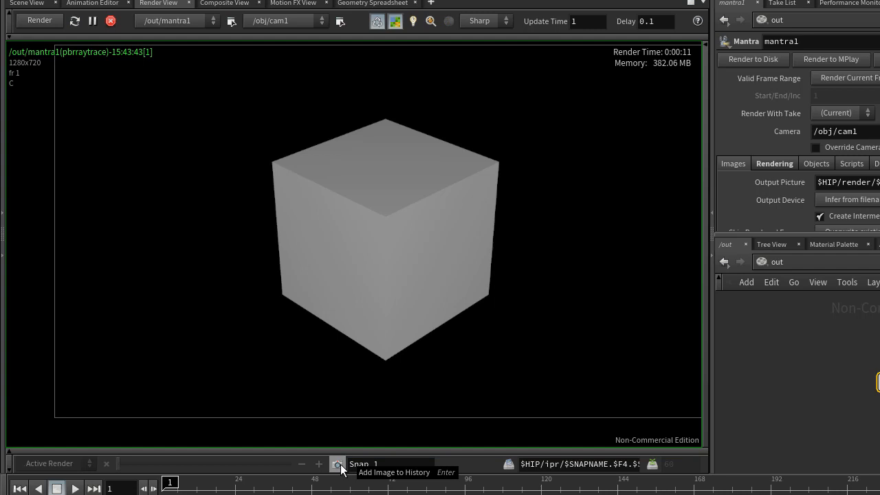
click(339, 466)
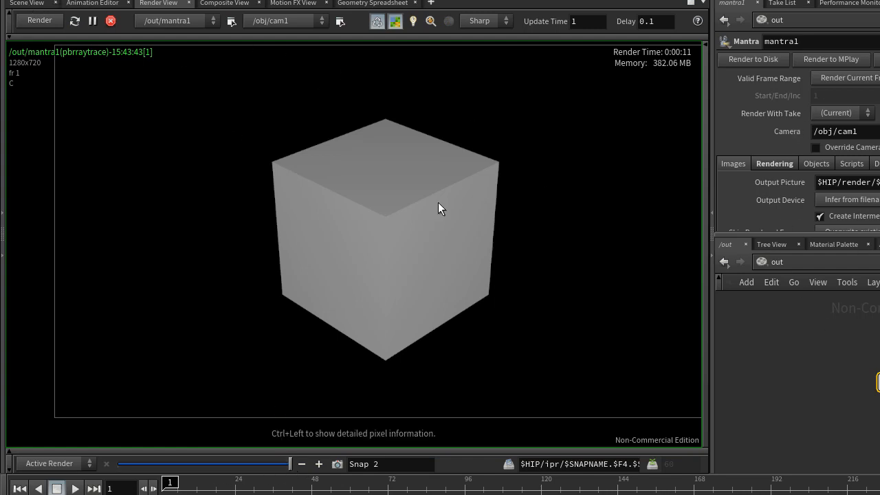
Delete the box object from the scene and create a polygon torus at the origin
click(27, 3)
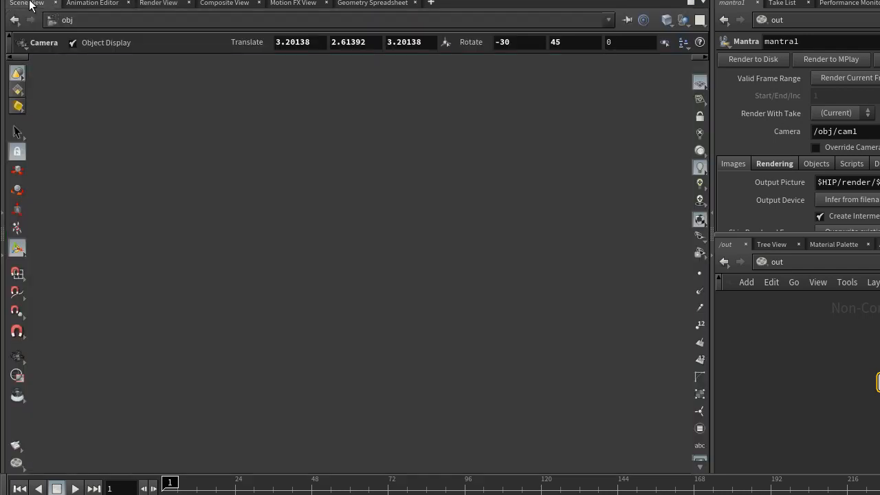
click(806, 331)
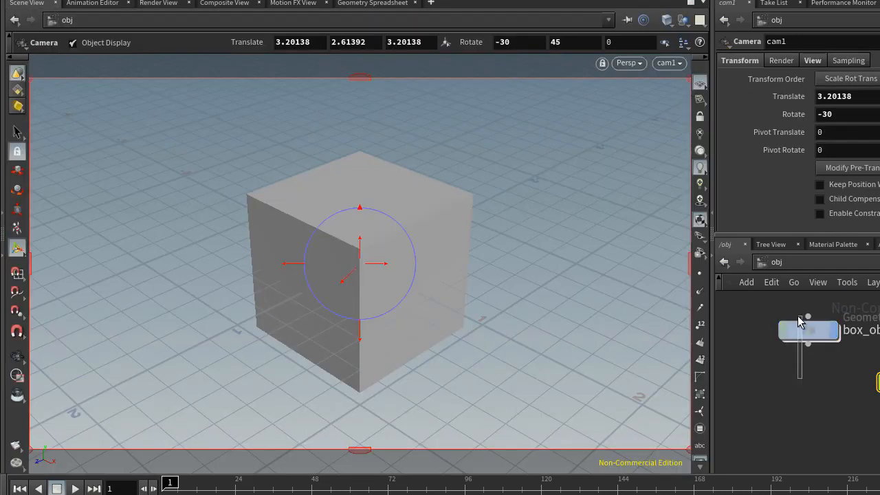
key(Delete)
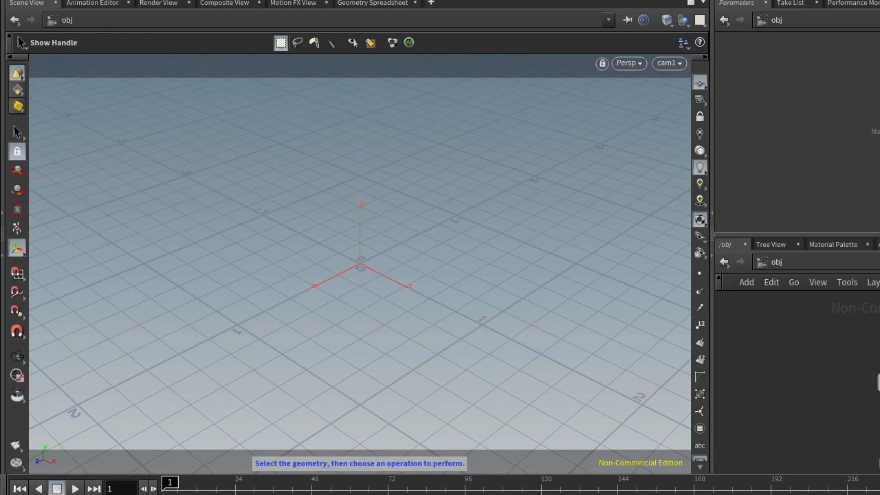
ctrl+click(103, 1)
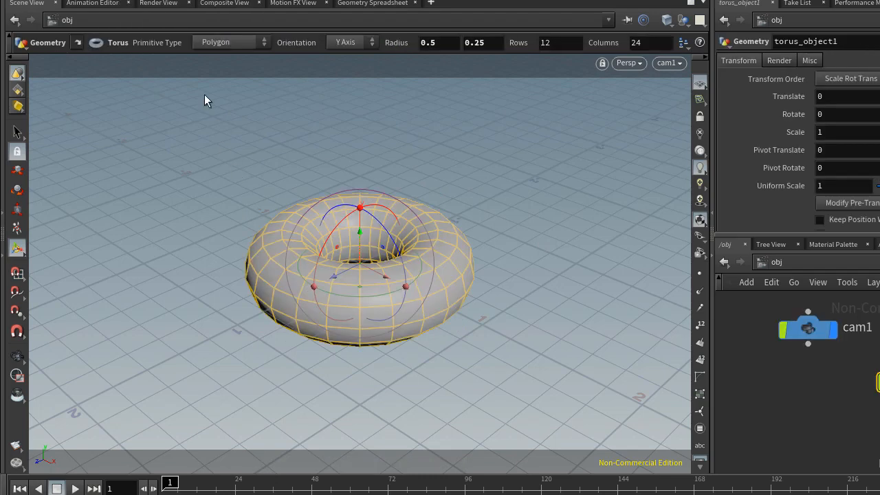
Render the torus afresh, add the image to the render history as Snap 2, and stop the render
click(157, 5)
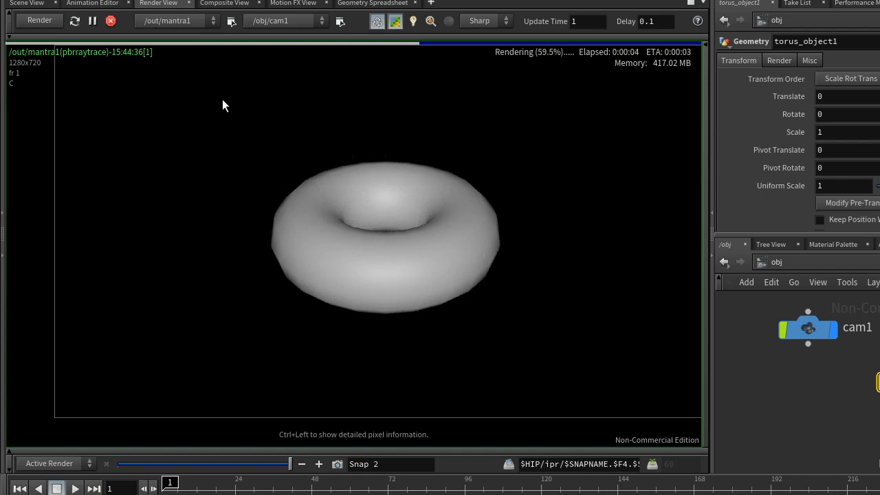
click(111, 20)
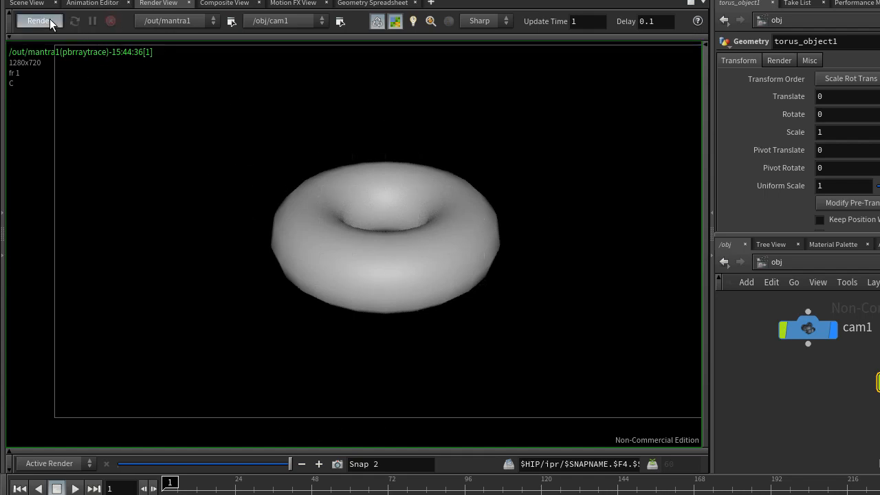
click(50, 20)
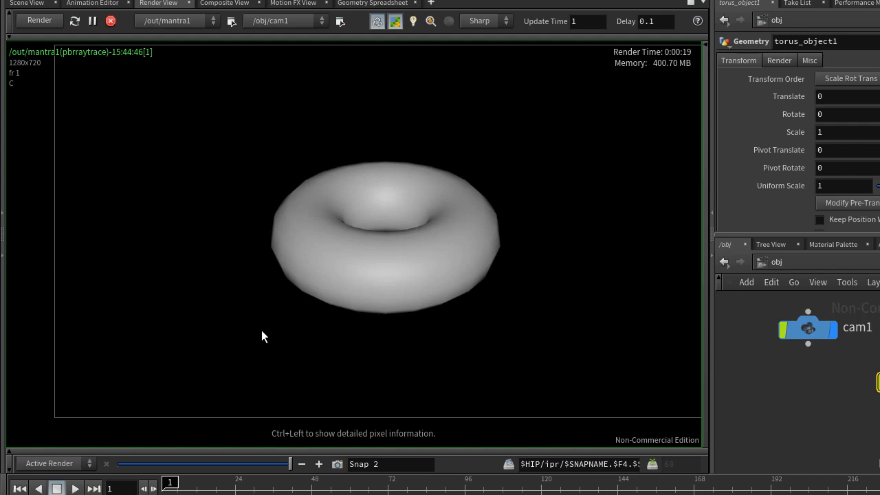
click(336, 465)
click(111, 20)
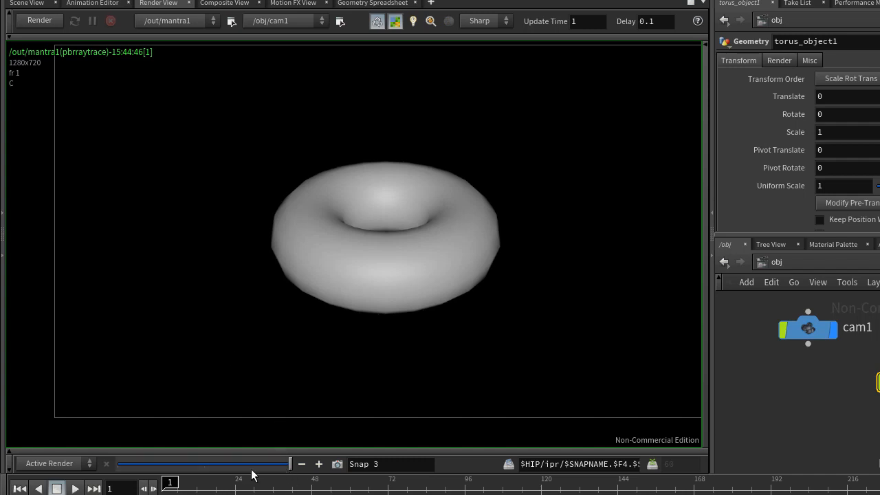
Compare the box image in Snap 1 and the torus image in Snap 2 with the active render
drag(251, 472, 180, 472)
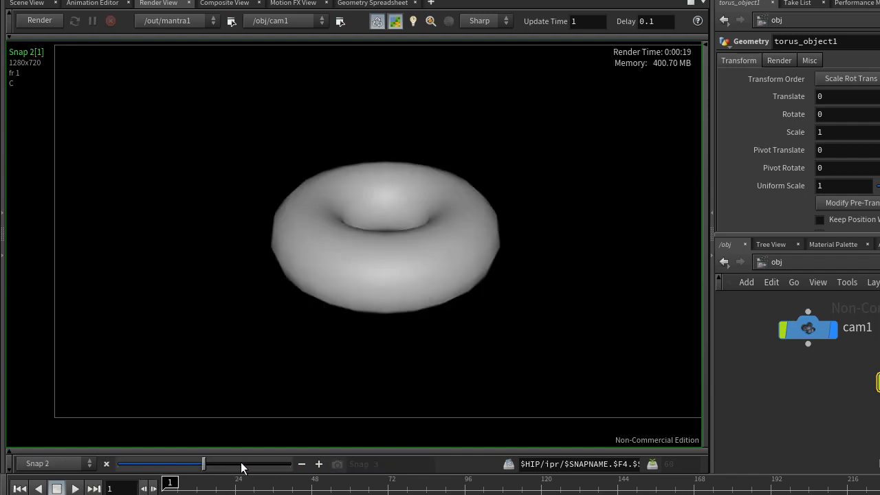
drag(241, 468, 118, 472)
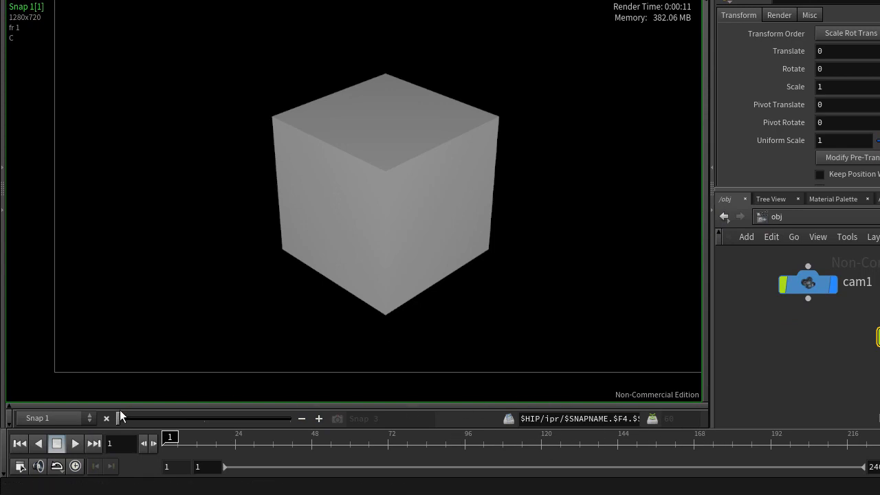
click(42, 421)
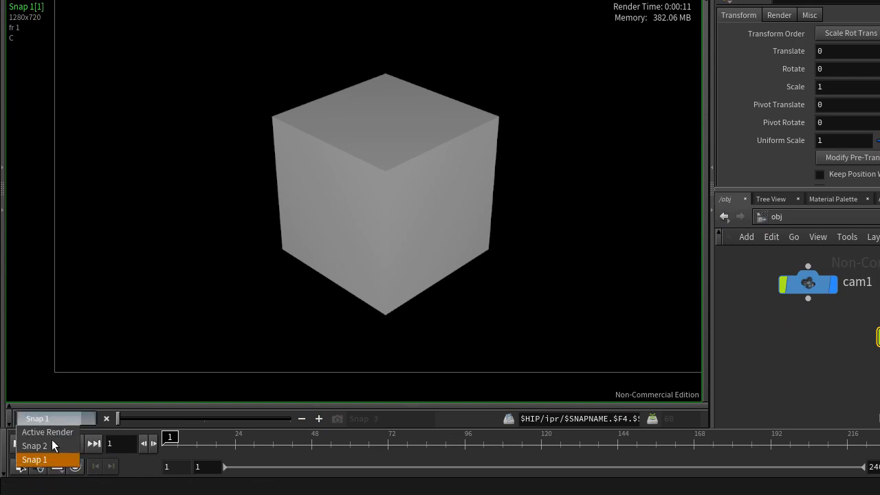
click(46, 431)
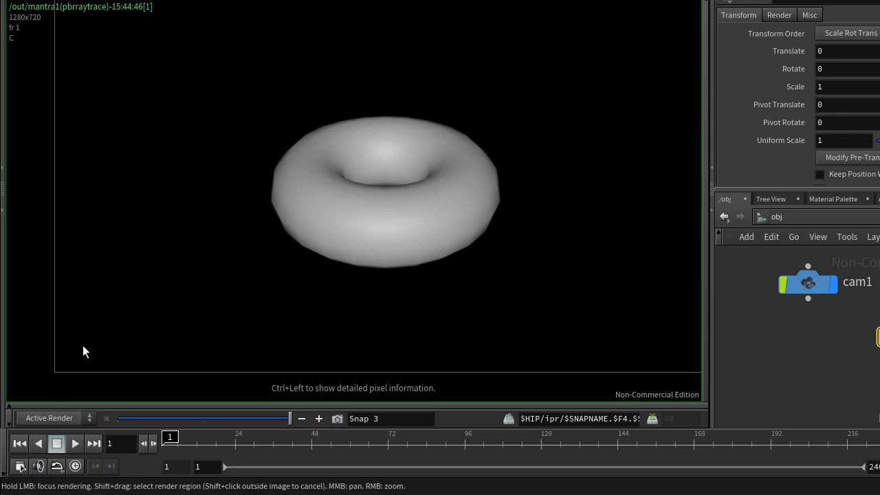
click(47, 425)
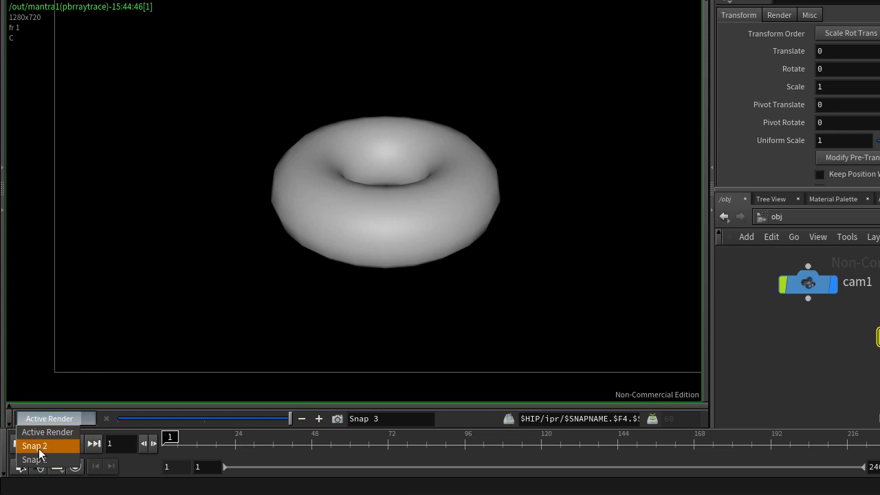
click(40, 459)
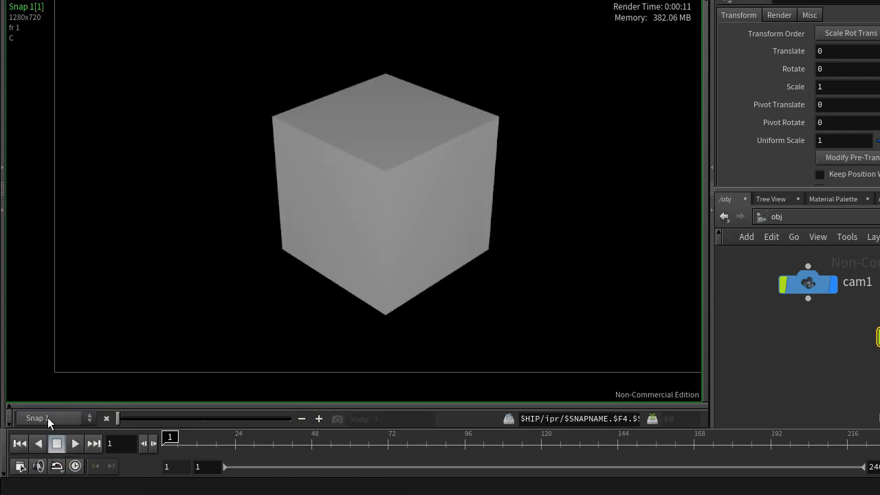
click(48, 417)
click(44, 446)
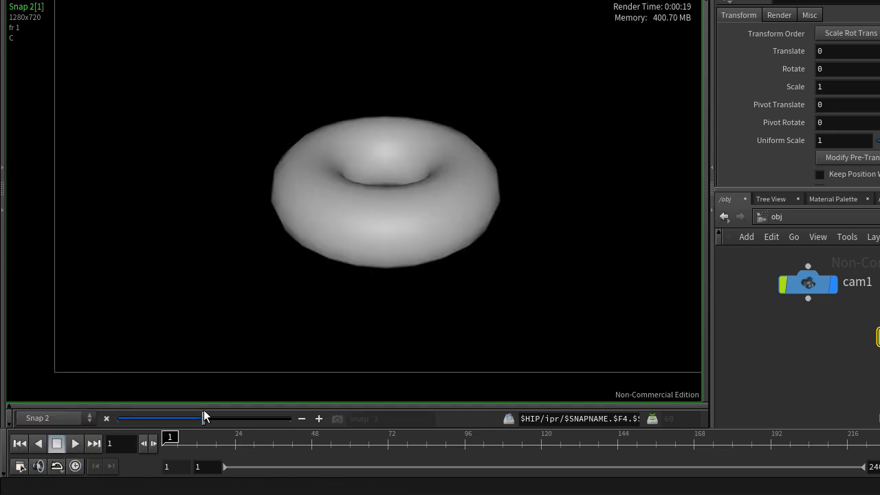
click(250, 416)
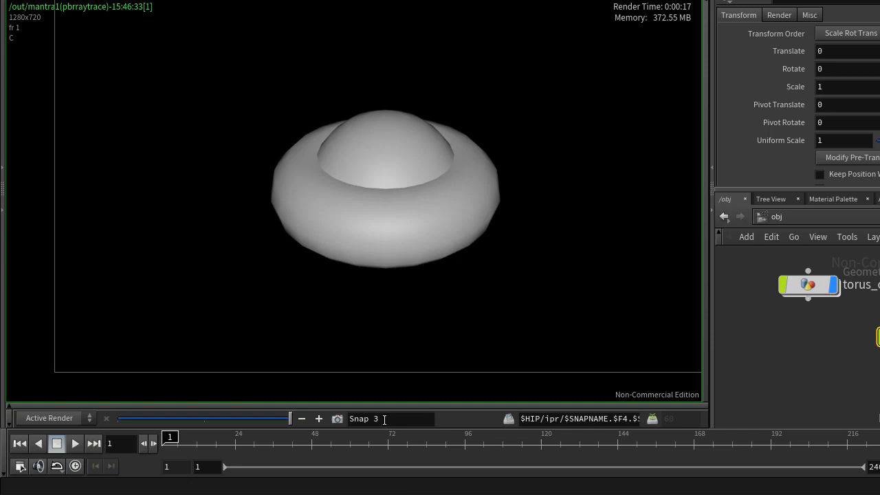
Name the next snapshot UFO and add the current torus-and-sphere render to the history
drag(379, 419, 340, 418)
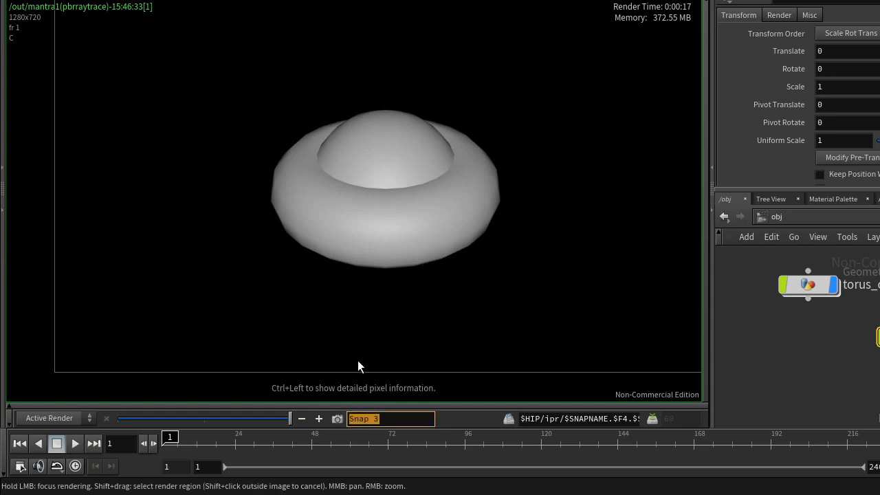
text(UFO)
key(Return)
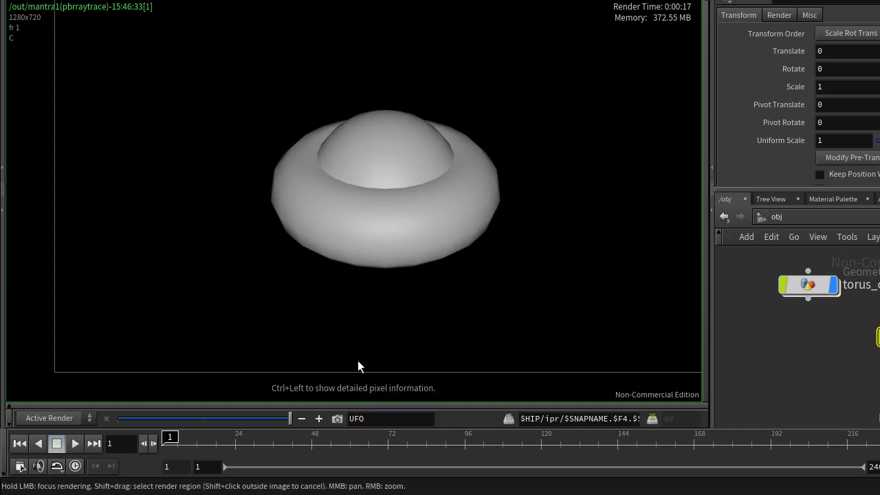
click(337, 418)
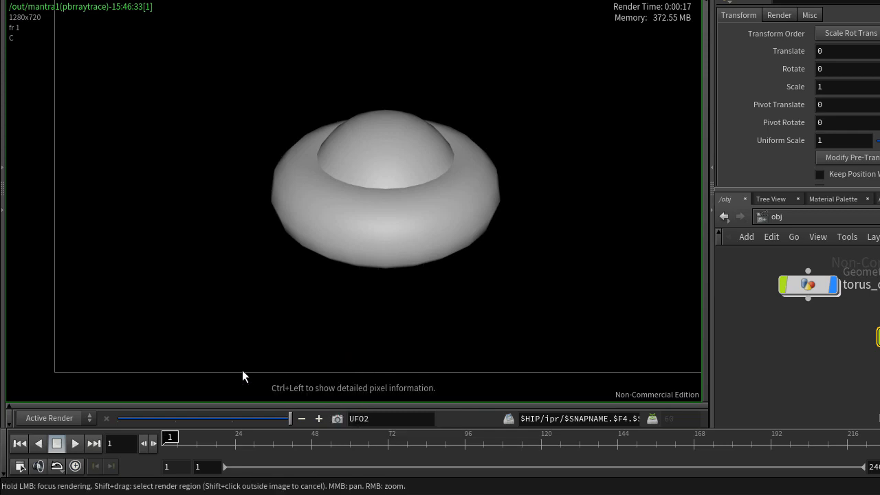
Review the stored snapshots Snap 1, Snap 2 and UFO in turn, and return to the active render
click(48, 416)
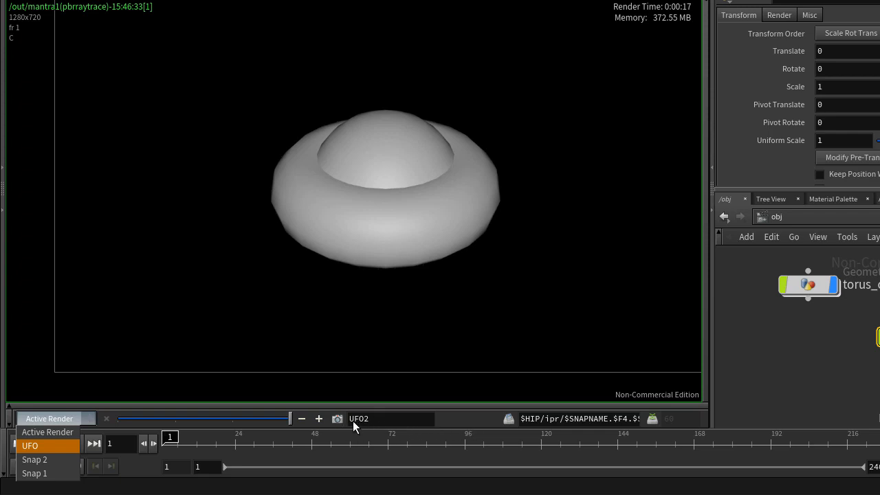
click(48, 473)
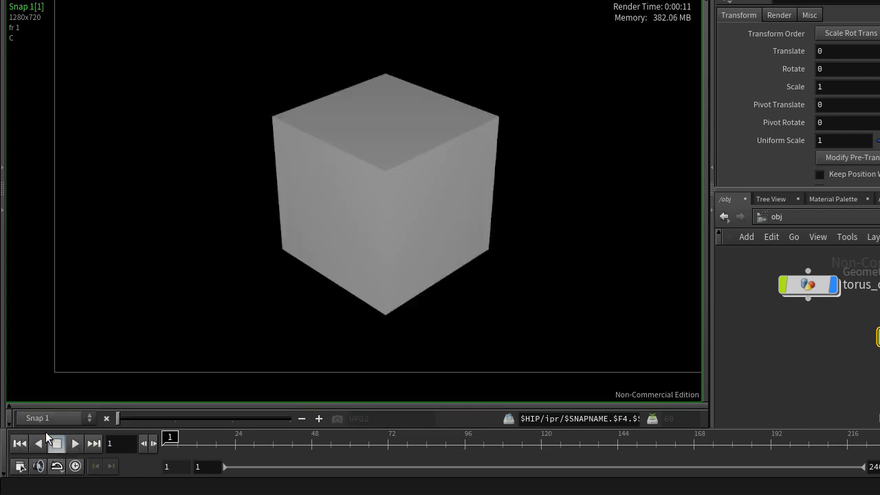
click(40, 416)
click(36, 459)
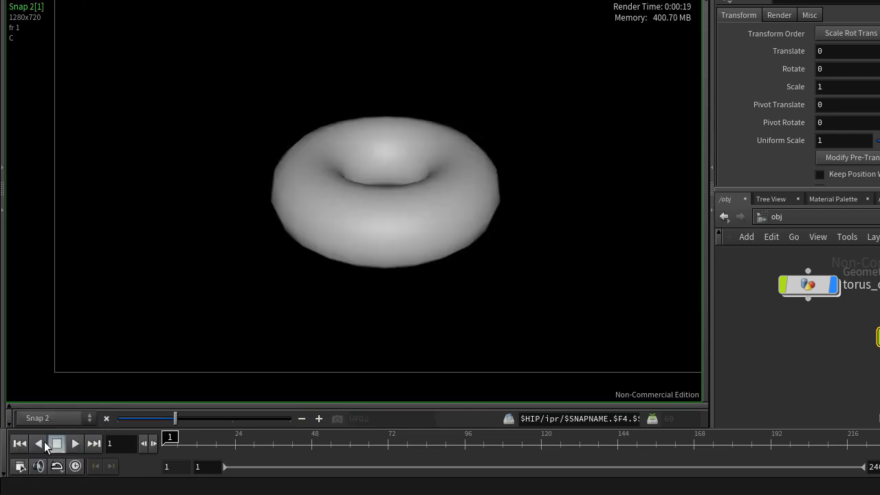
click(38, 419)
click(48, 447)
click(38, 417)
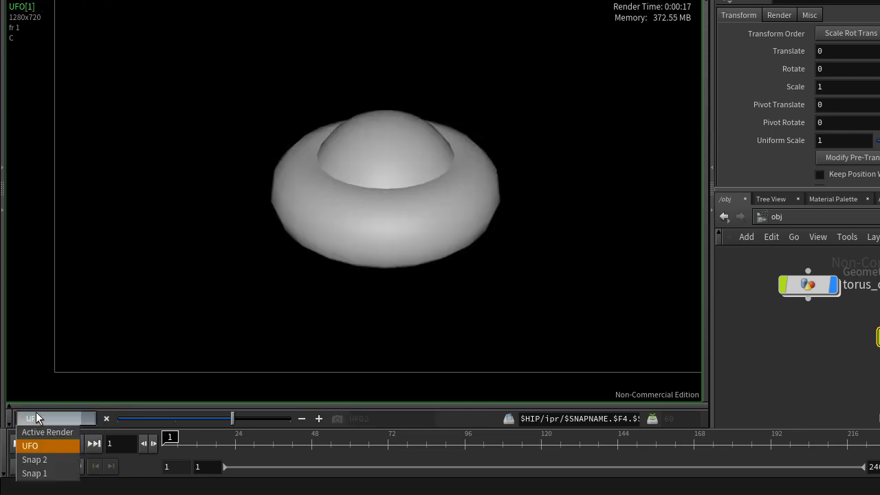
click(40, 432)
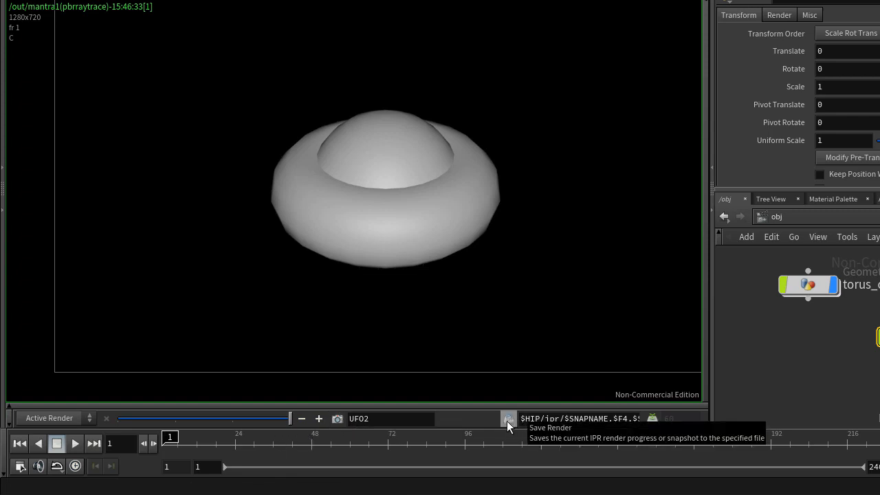
click(652, 420)
double_click(678, 420)
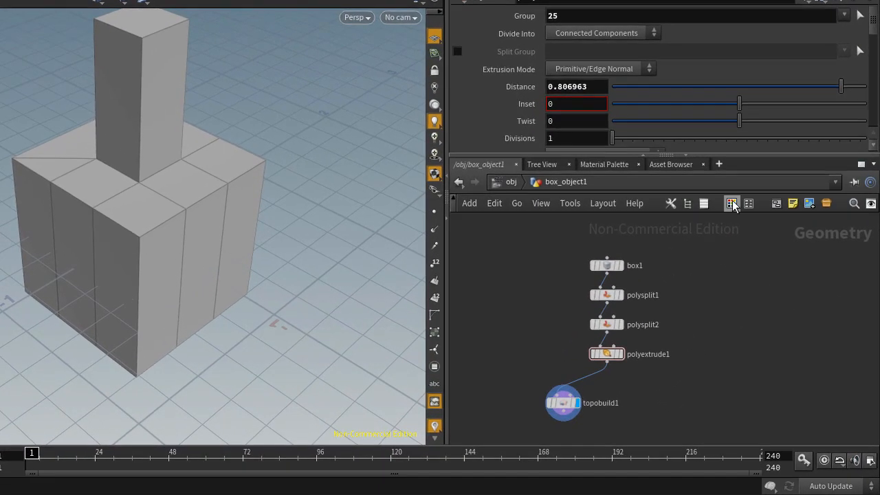
Color the box1 node dark blue using the network editor's color palette
click(760, 261)
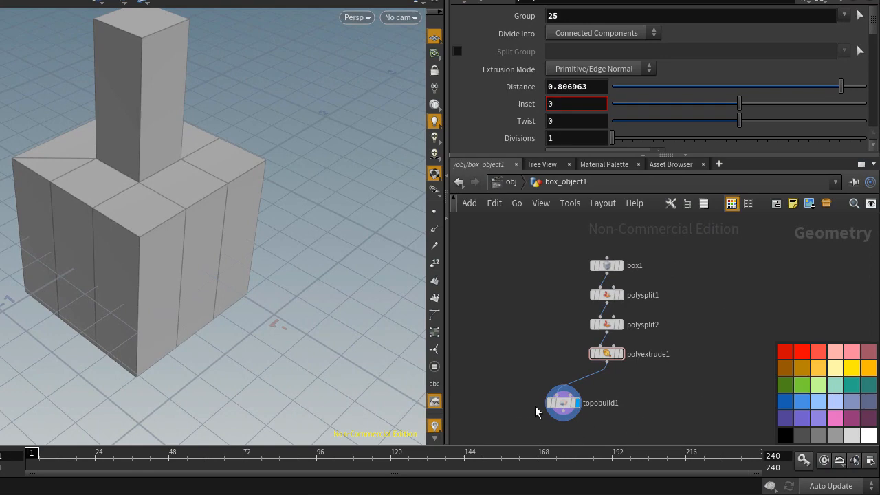
drag(558, 235, 645, 270)
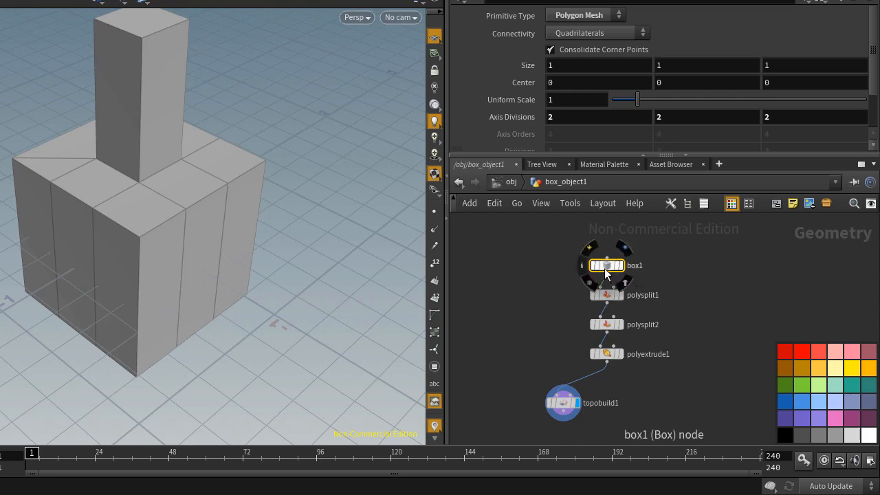
mouse_move(606, 273)
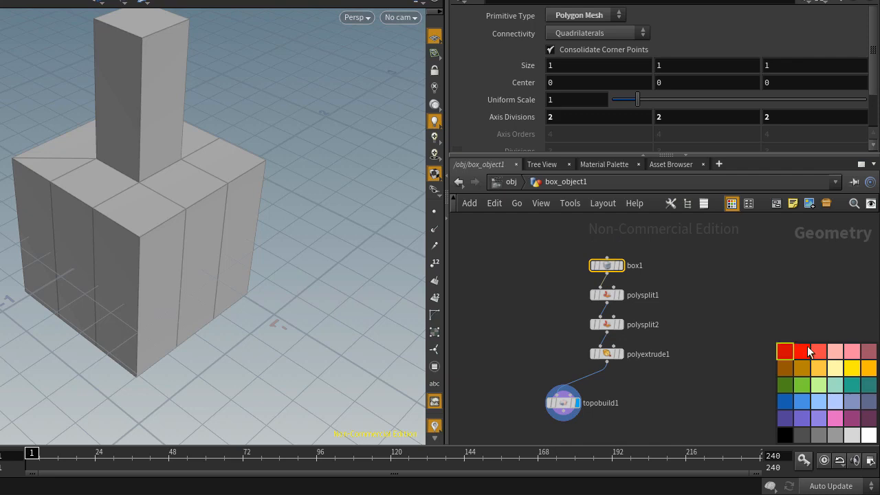
click(805, 397)
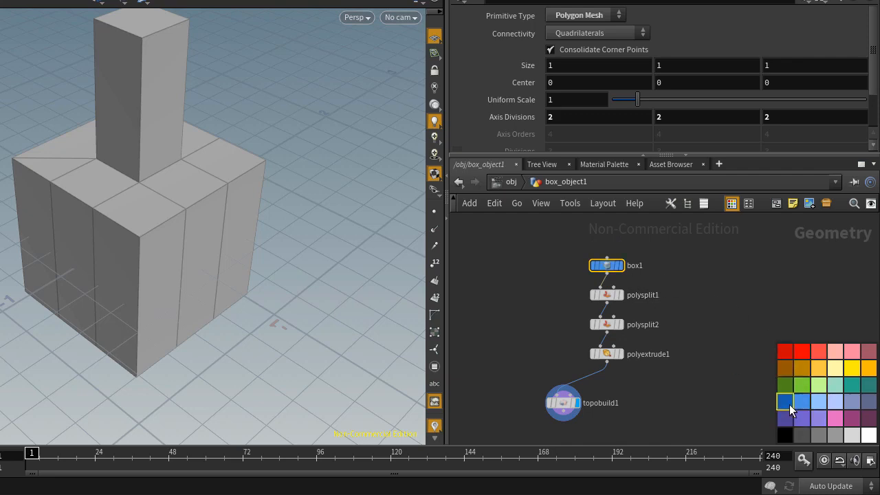
click(787, 403)
Color the topobuild1 node red and show the node shape palette in the network editor
drag(515, 406, 629, 433)
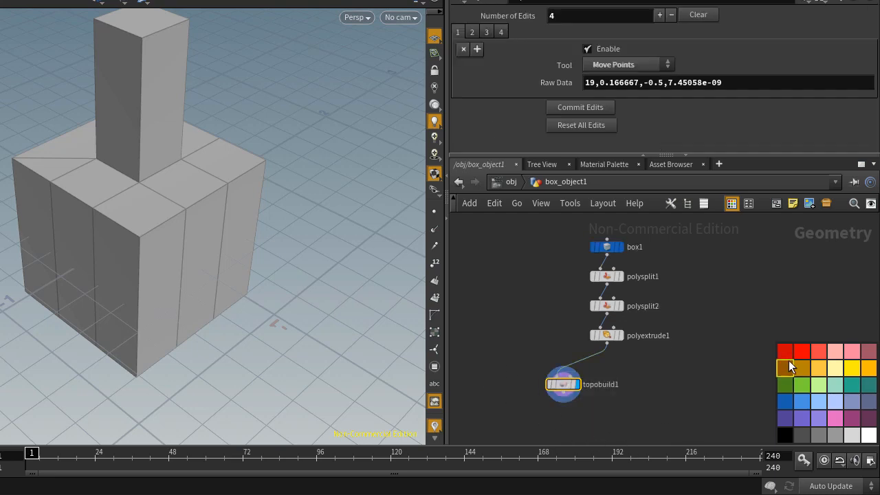
click(789, 355)
click(652, 422)
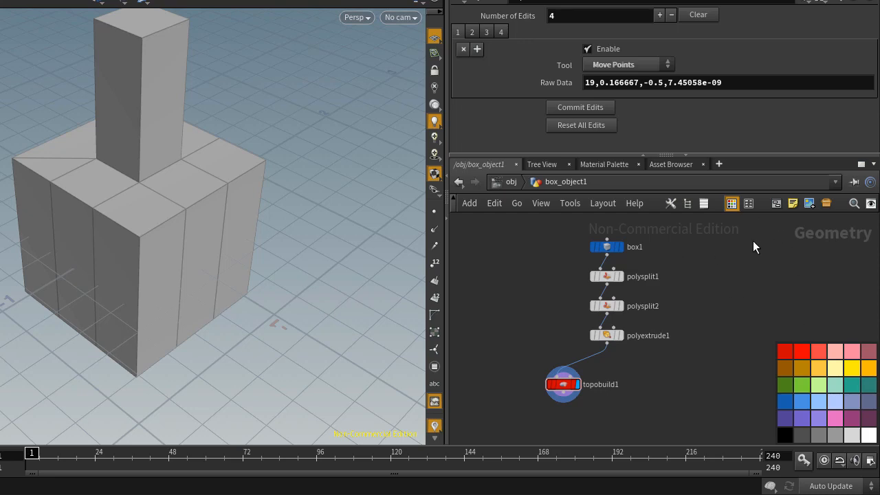
click(752, 206)
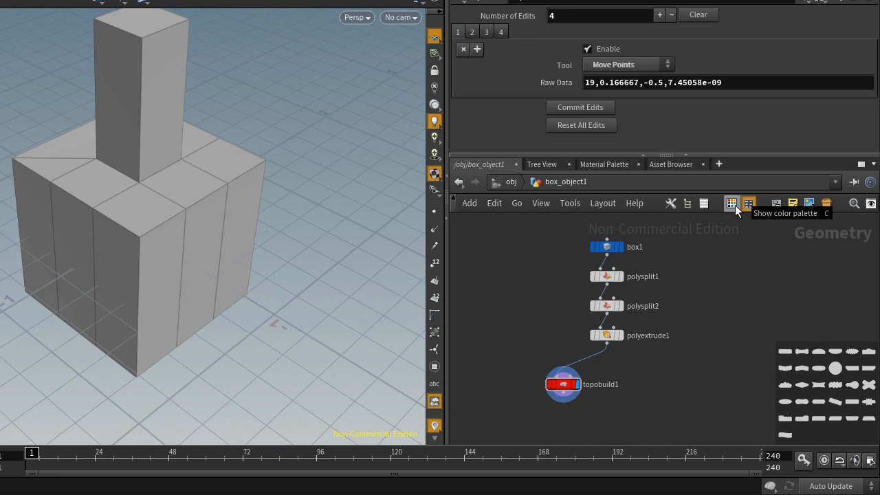
Show the color palette in the network editor and select the box1 node
key(c)
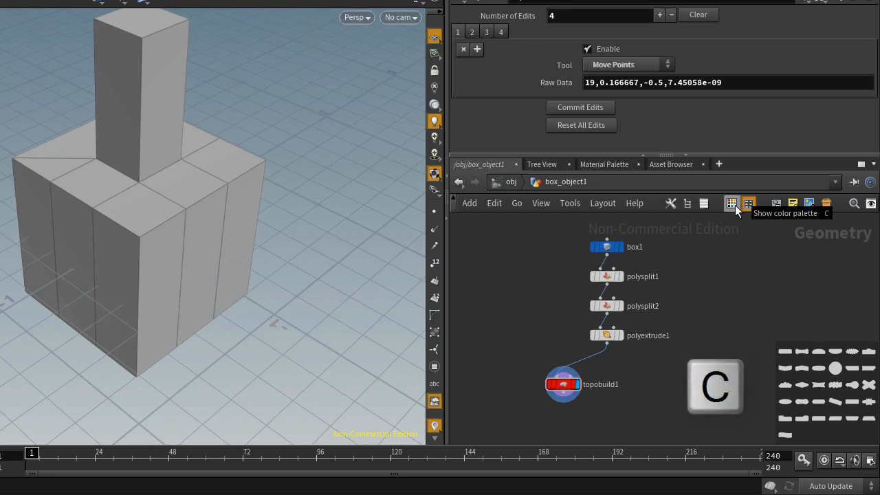
click(733, 204)
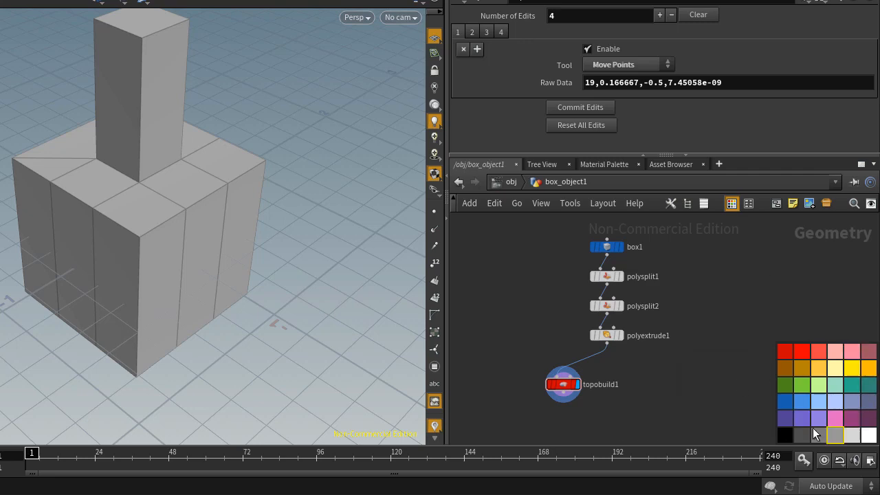
mouse_move(600, 266)
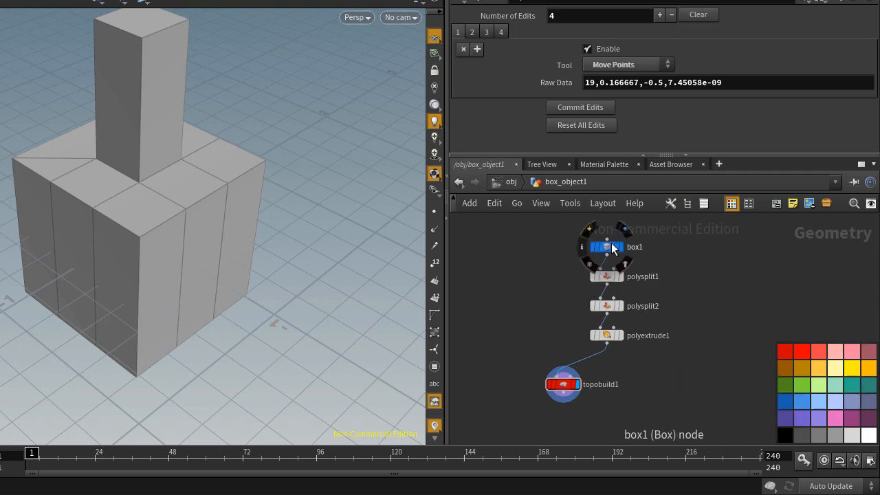
click(608, 246)
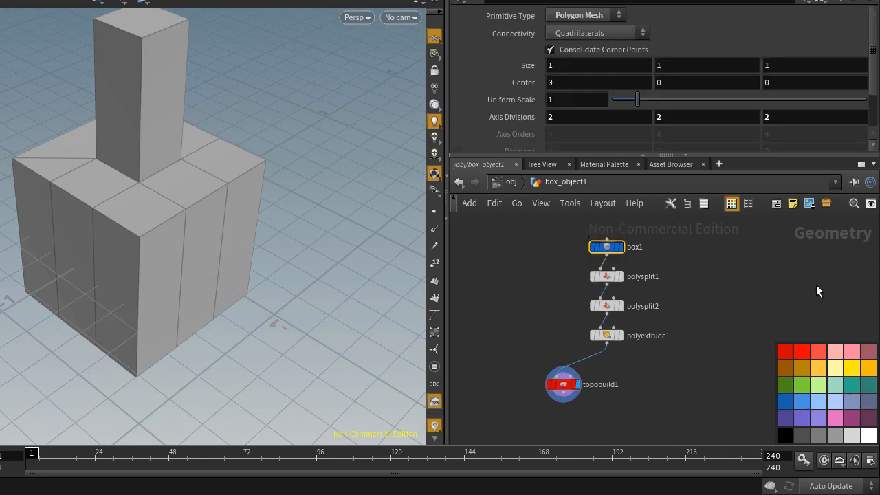
click(801, 401)
right_click(803, 387)
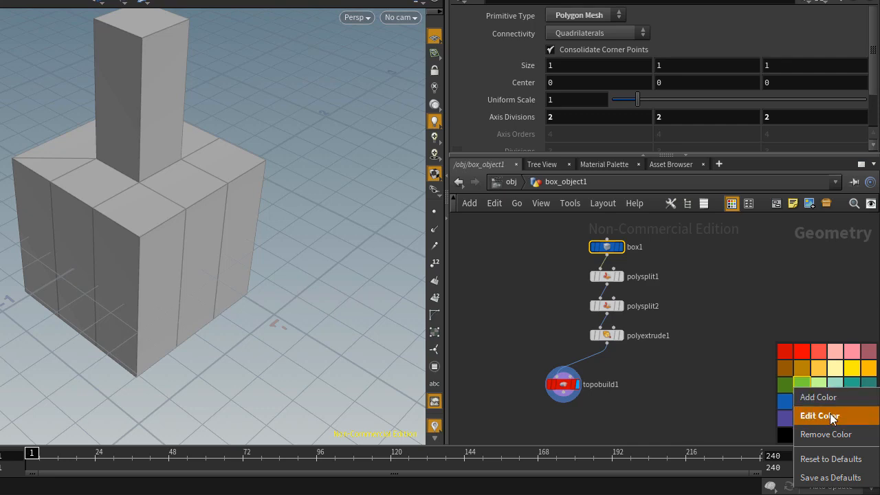
click(829, 415)
mouse_move(539, 257)
mouse_down()
mouse_move(533, 305)
mouse_move(523, 297)
mouse_up()
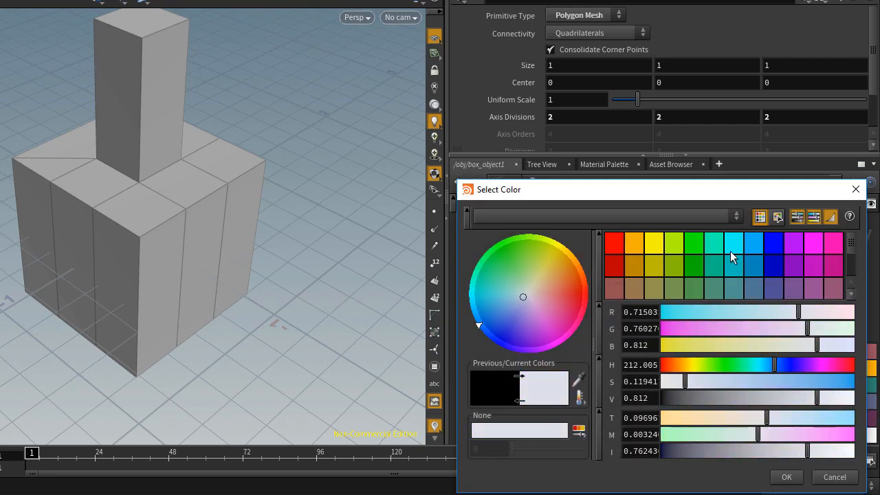
click(860, 193)
Try to recolor the pink swatch in the color palette to a light violet-blue
right_click(818, 383)
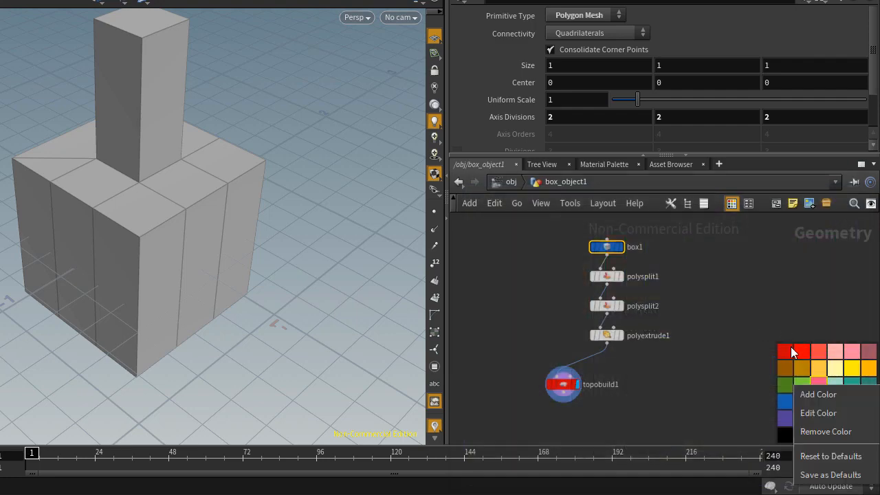
click(829, 412)
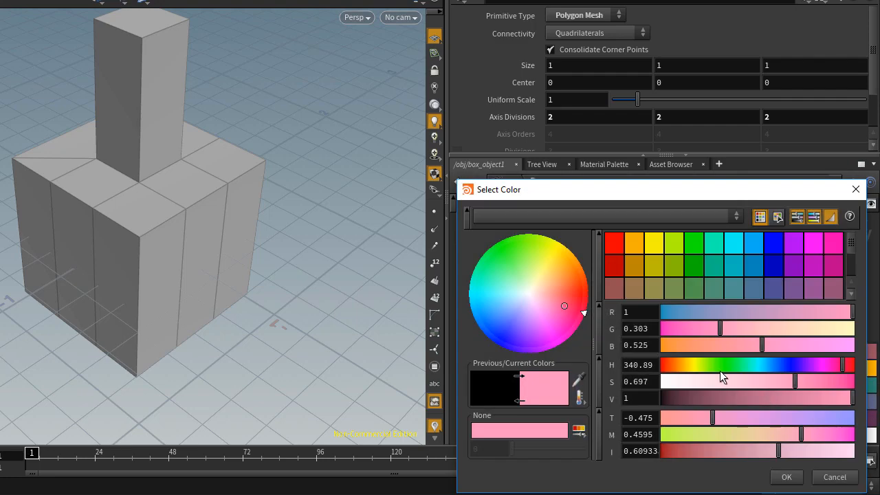
mouse_move(550, 289)
mouse_down()
mouse_move(505, 262)
mouse_move(520, 318)
mouse_move(507, 324)
mouse_up()
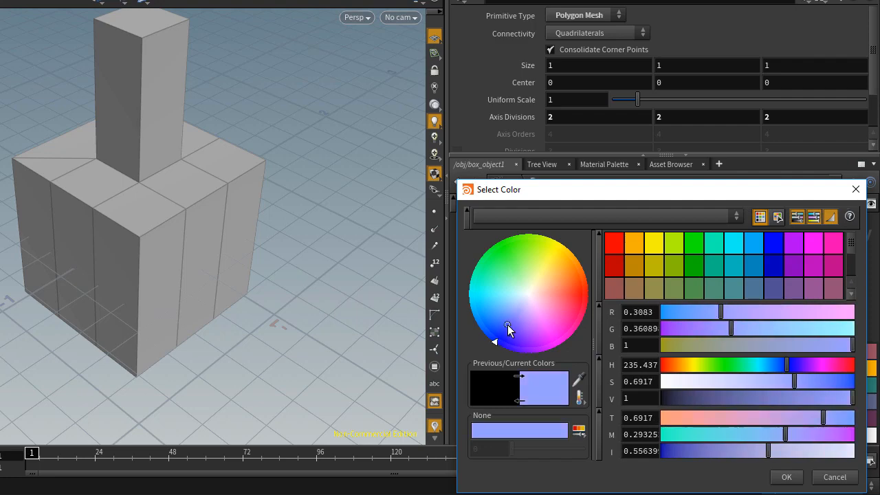
click(783, 476)
Recolor the pink palette swatch to bright cyan and apply that color to the box1 node
right_click(818, 380)
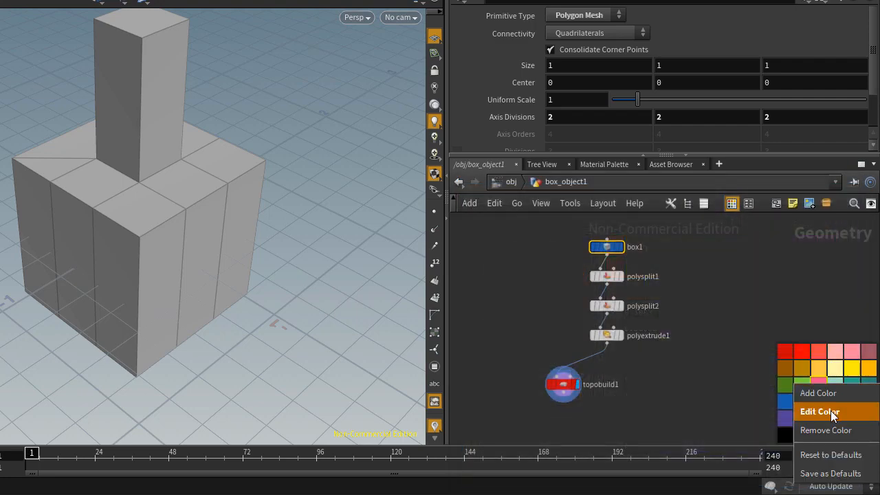
click(831, 410)
mouse_move(543, 294)
mouse_down()
mouse_move(507, 262)
mouse_move(513, 255)
mouse_up()
drag(495, 334, 486, 296)
click(786, 477)
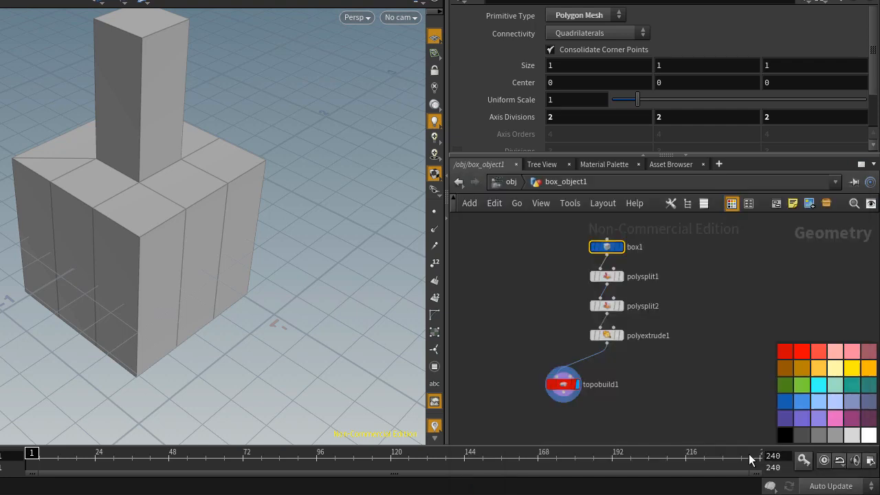
click(810, 390)
Show the node shape palette, give box1 the rectangular shape with a raised middle, and enlarge the palette
key(z)
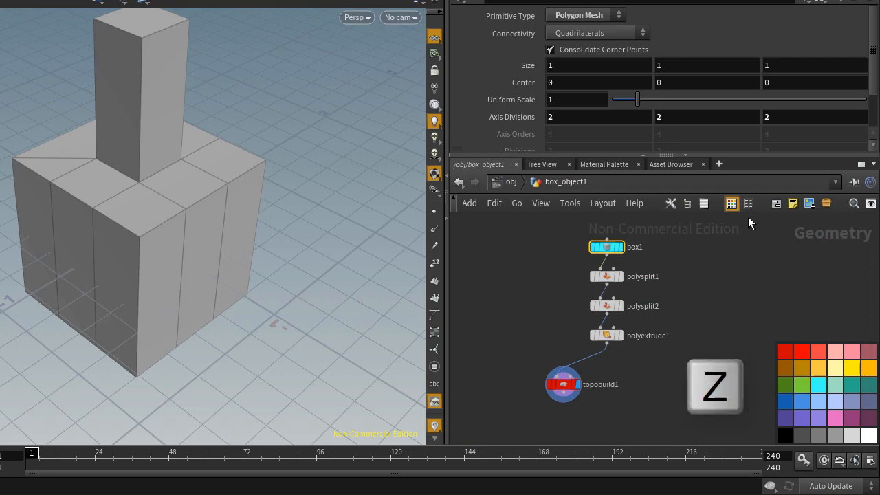
key(z)
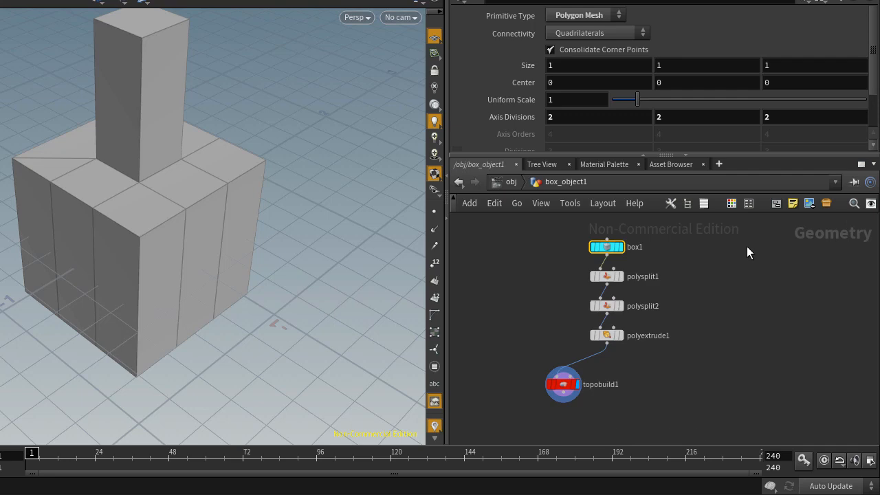
key(c)
key(z)
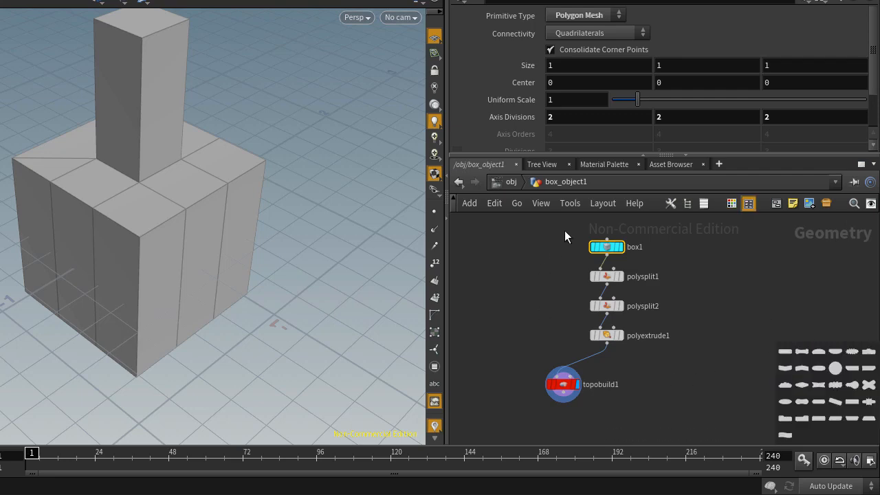
drag(628, 254, 629, 256)
drag(776, 343, 728, 330)
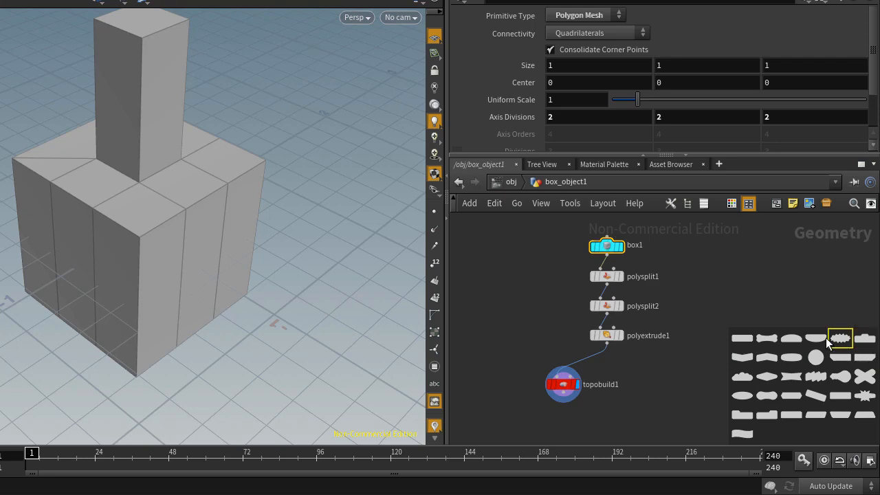
Give the topobuild1 node the circle shape and move it directly below polyextrude1
click(558, 387)
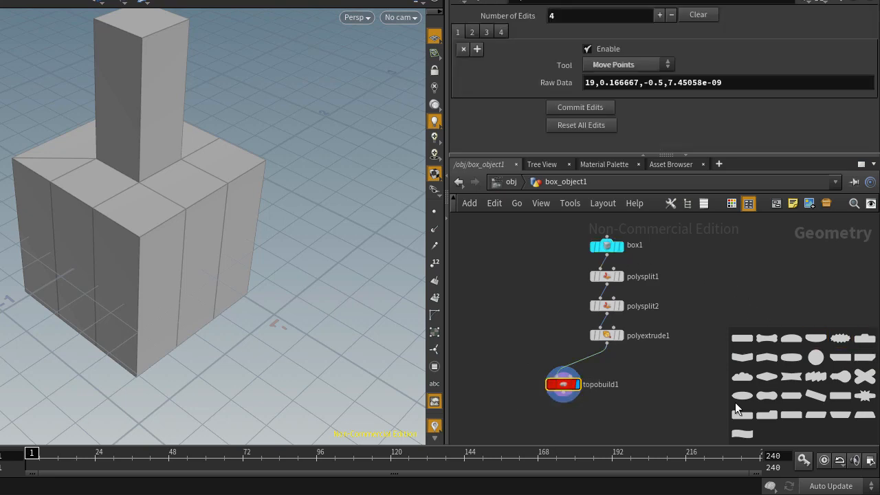
click(815, 356)
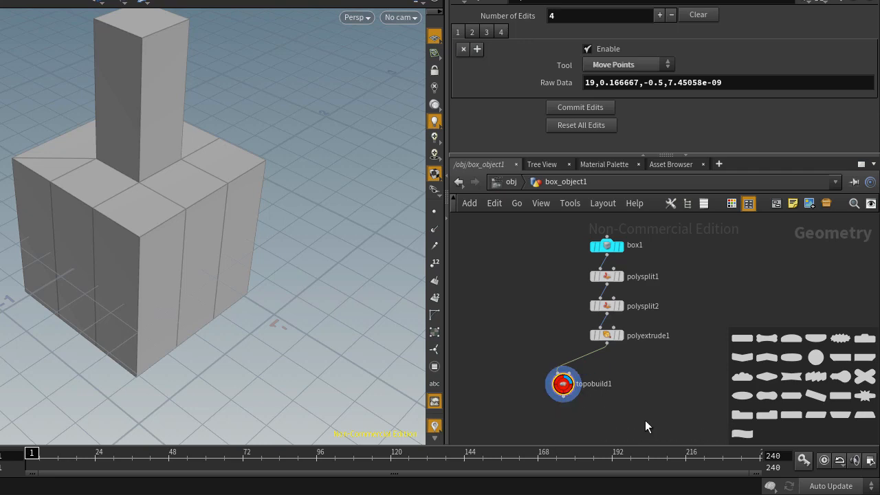
drag(562, 398, 606, 398)
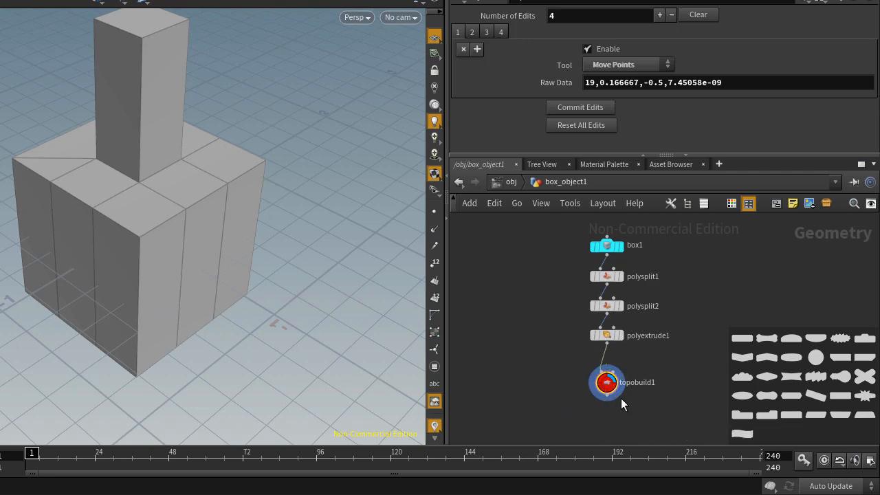
Change topobuild1 to the tilted rectangle shape, and switch to the color palette and back to the shape palette
click(817, 399)
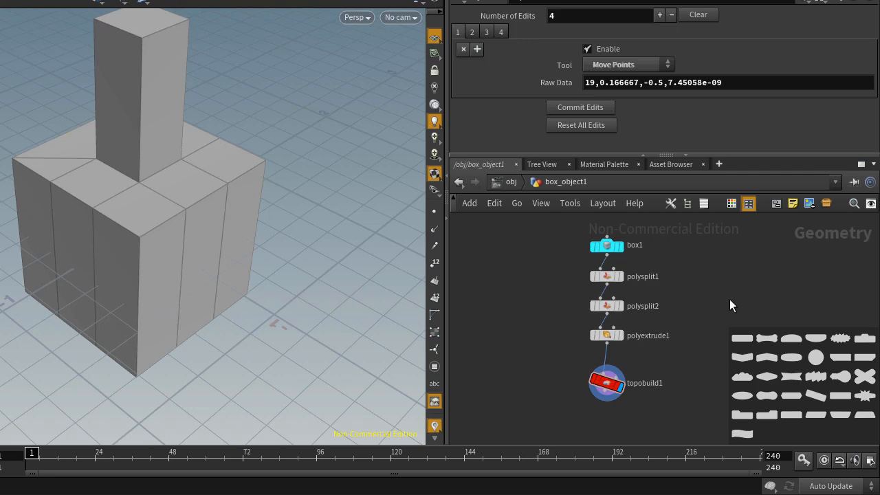
click(729, 204)
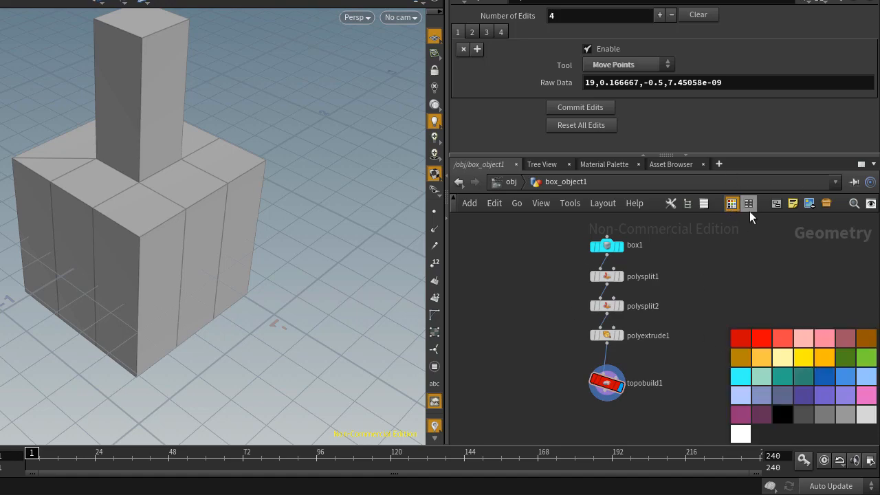
click(748, 206)
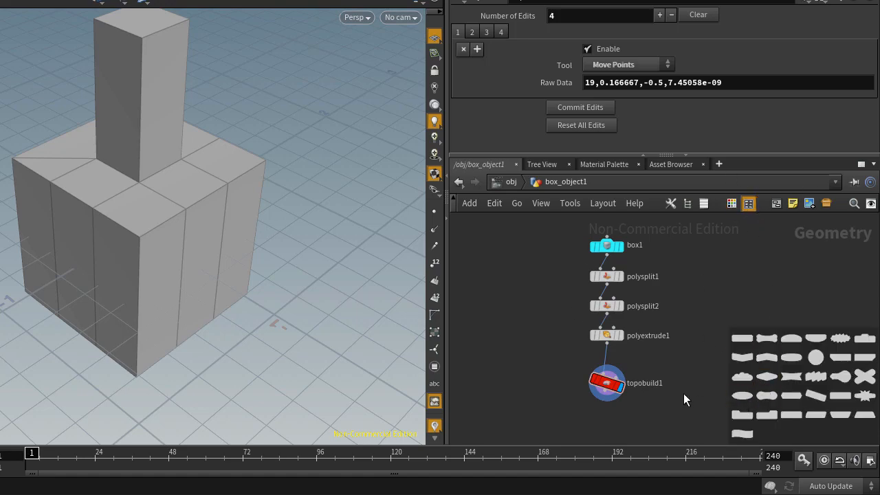